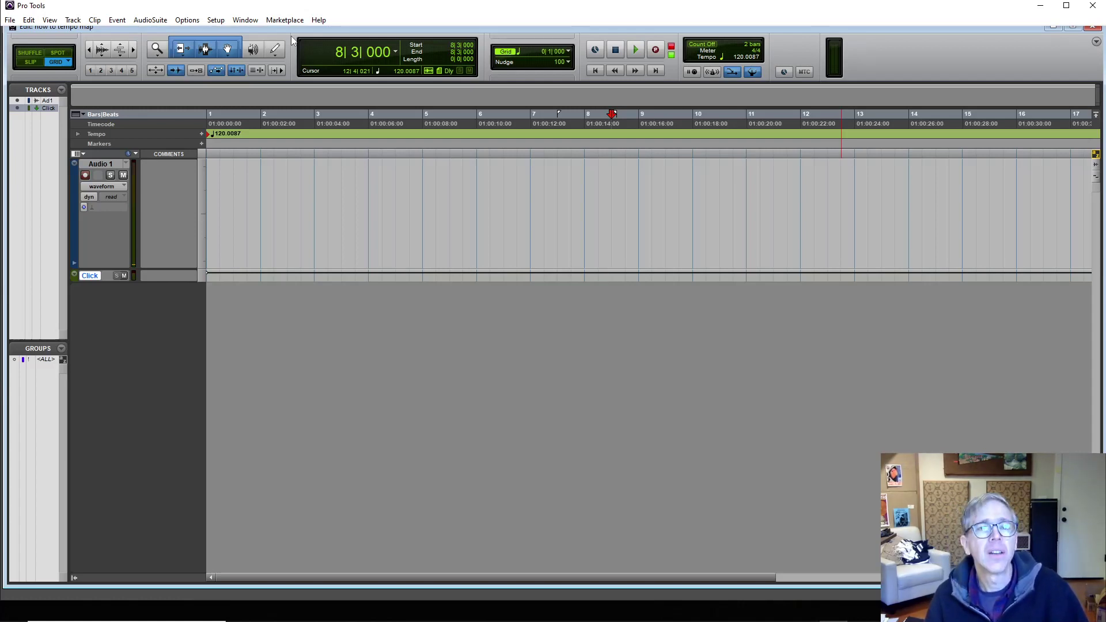
Step: Record a live performance onto Audio 1 from around bar 8, creating clip Audio 1_02
key("ctrl+space")
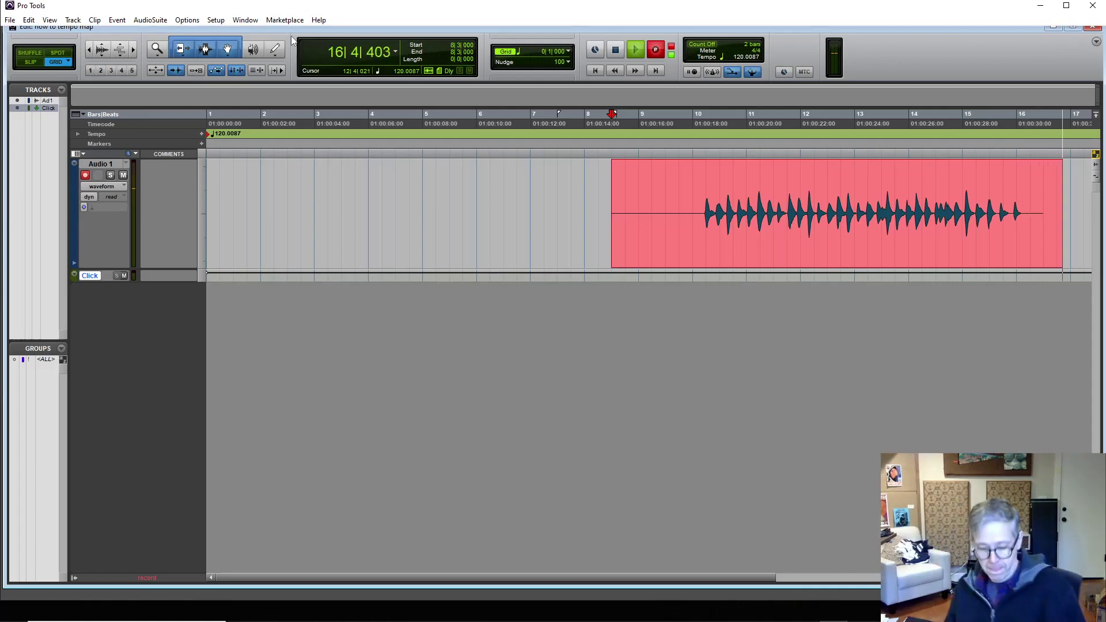
Step: Stop recording and delete the silent lead-in stretch from 9|2 to 9|4
key("space")
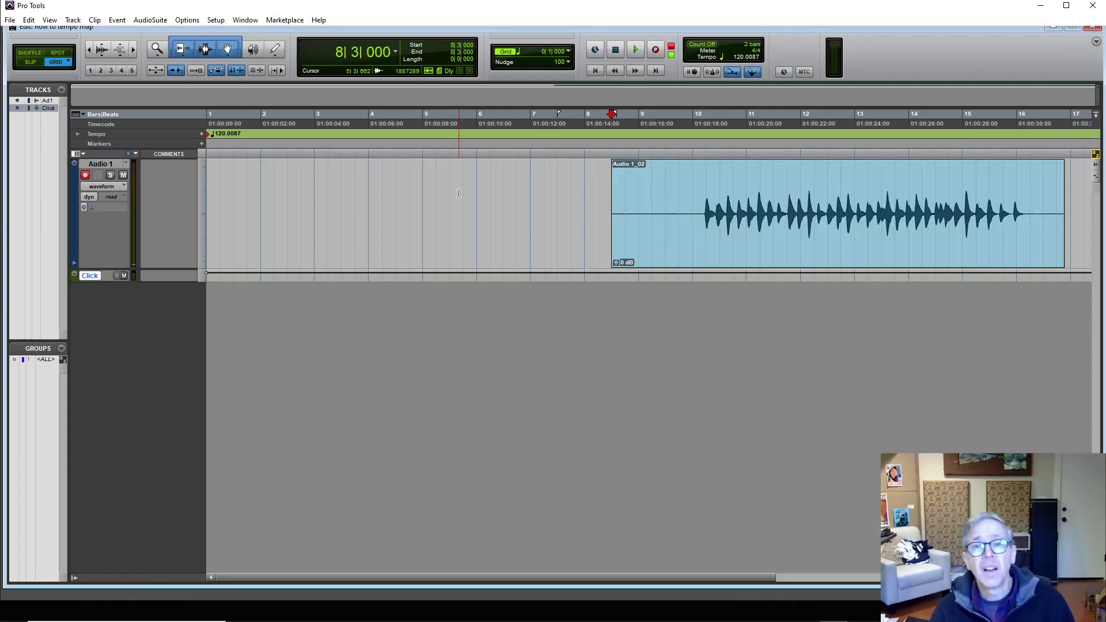
scroll(461, 227, "up", 4)
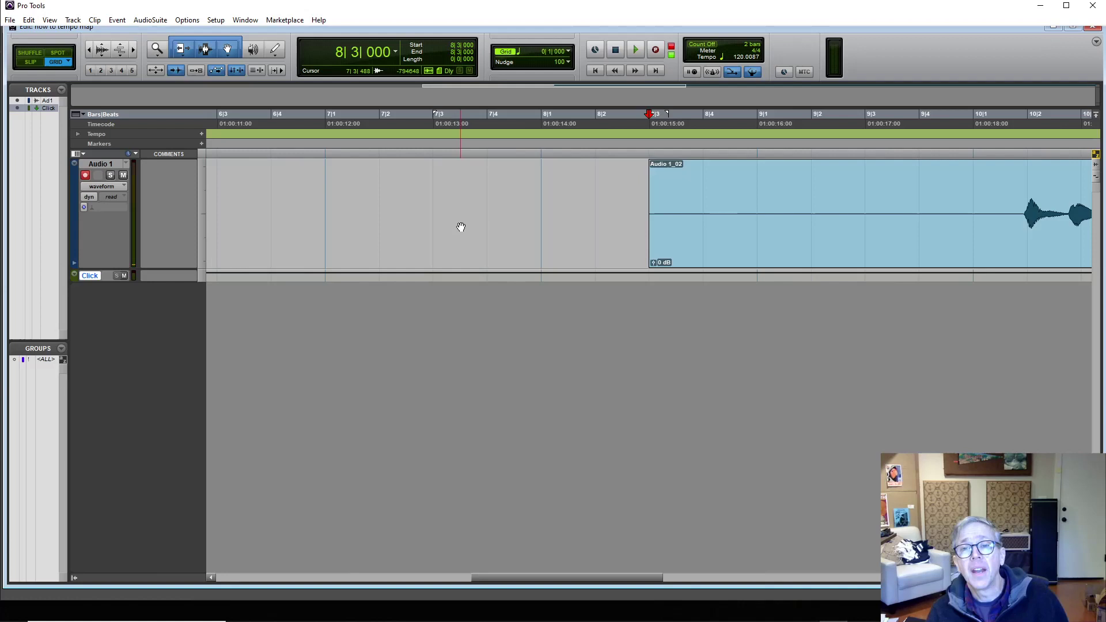
scroll(461, 227, "right", 1)
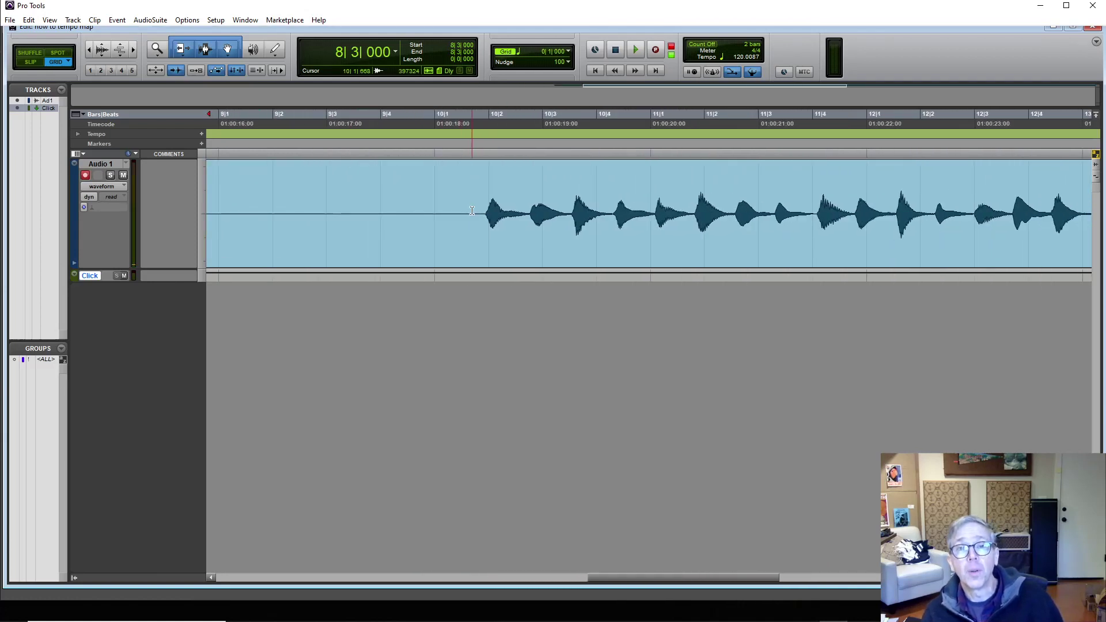
left_click(437, 182)
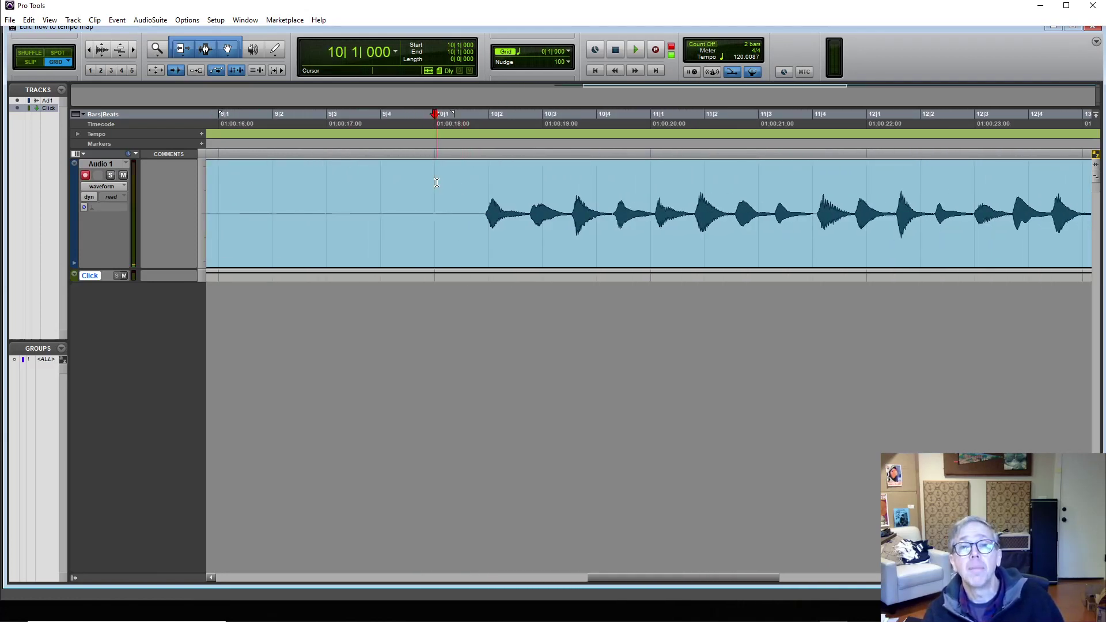
left_click(535, 185)
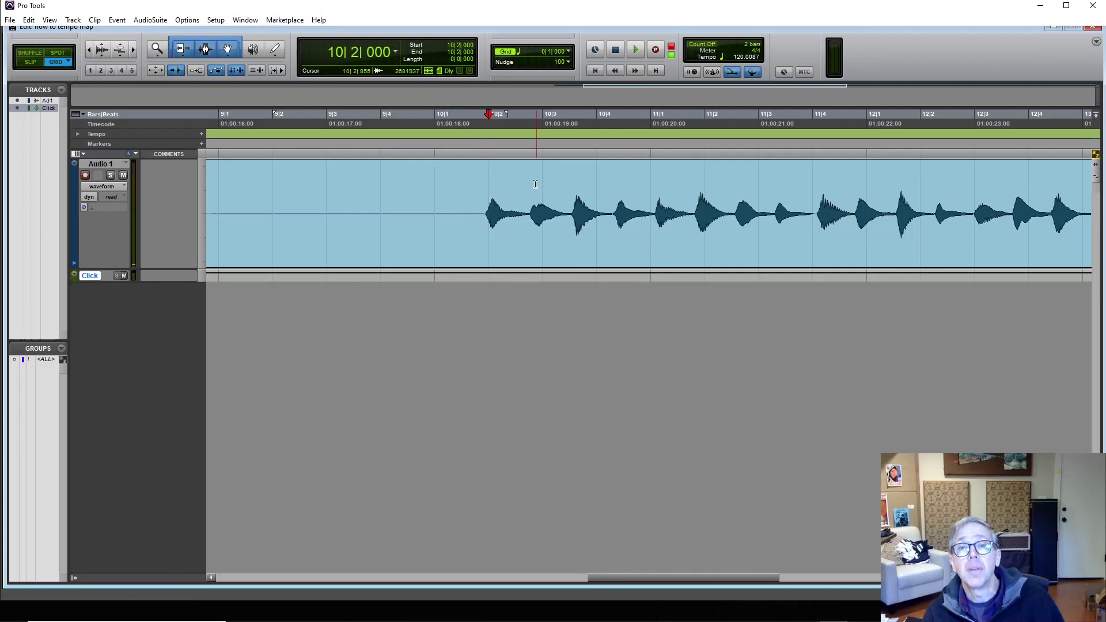
left_click(439, 196)
left_click(389, 195)
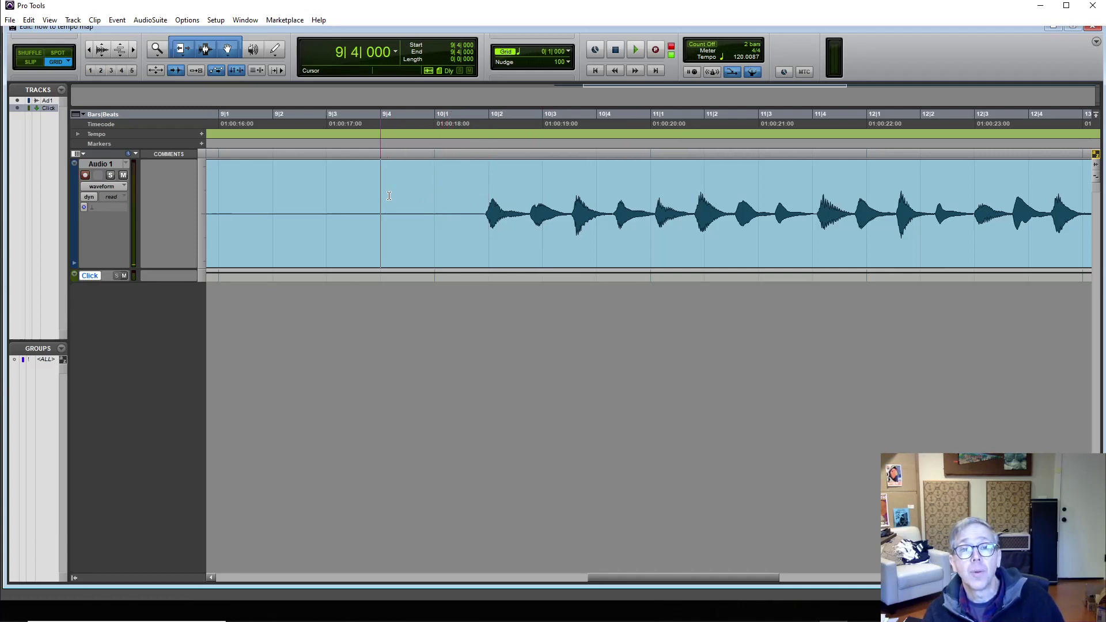
left_click_drag(389, 196, 295, 198)
key("Delete")
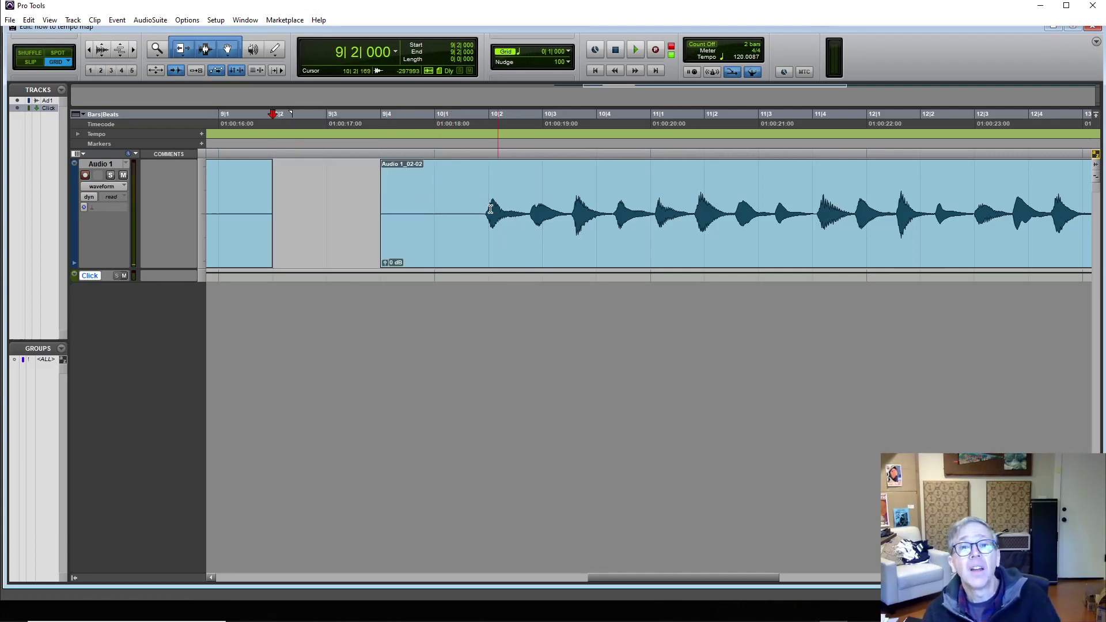
Step: In Slip mode, slide clip Audio 1_02-02 left so its first hit sits on 10|1
left_click(30, 62)
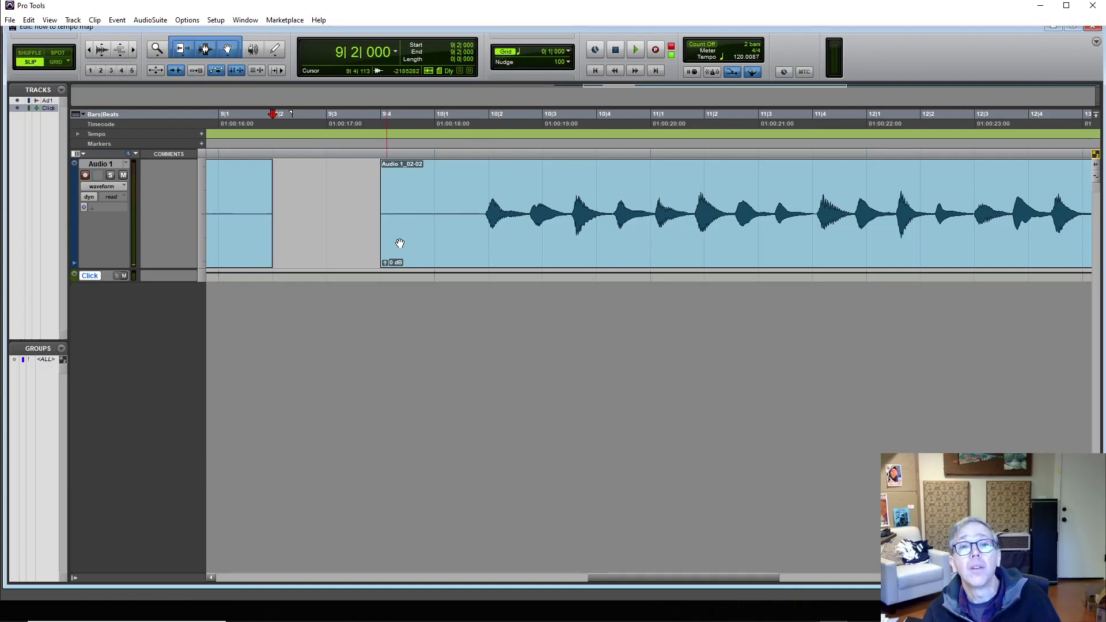
left_click_drag(482, 240, 453, 243)
left_click(438, 188)
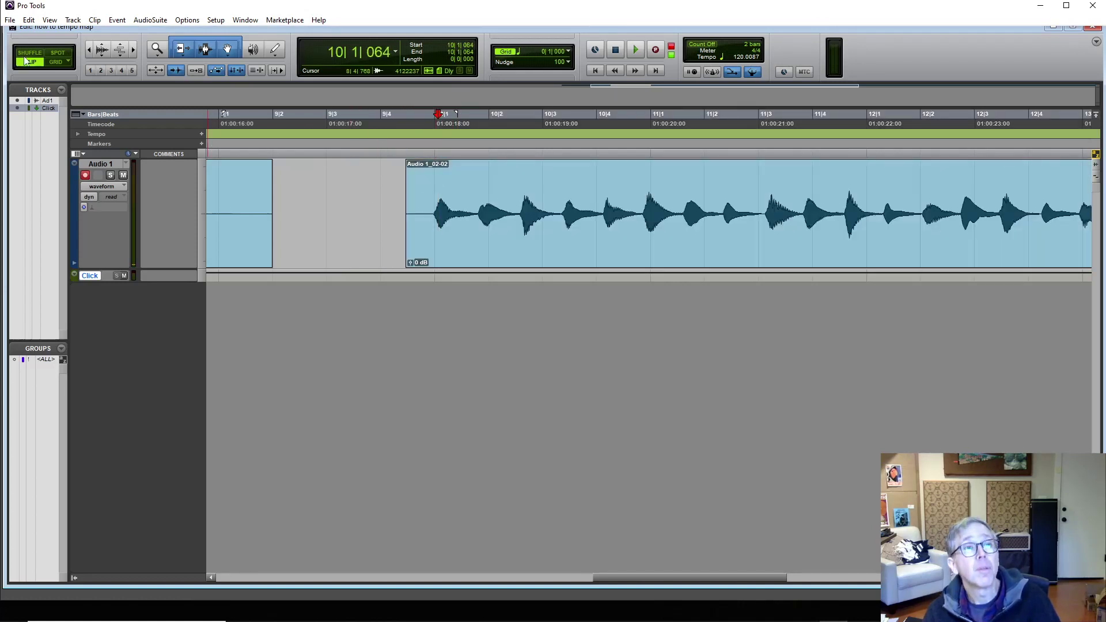
Step: Return to Grid mode and add a bar|beat marker at 10|1 on the clip's first hit
left_click(56, 62)
left_click(382, 188)
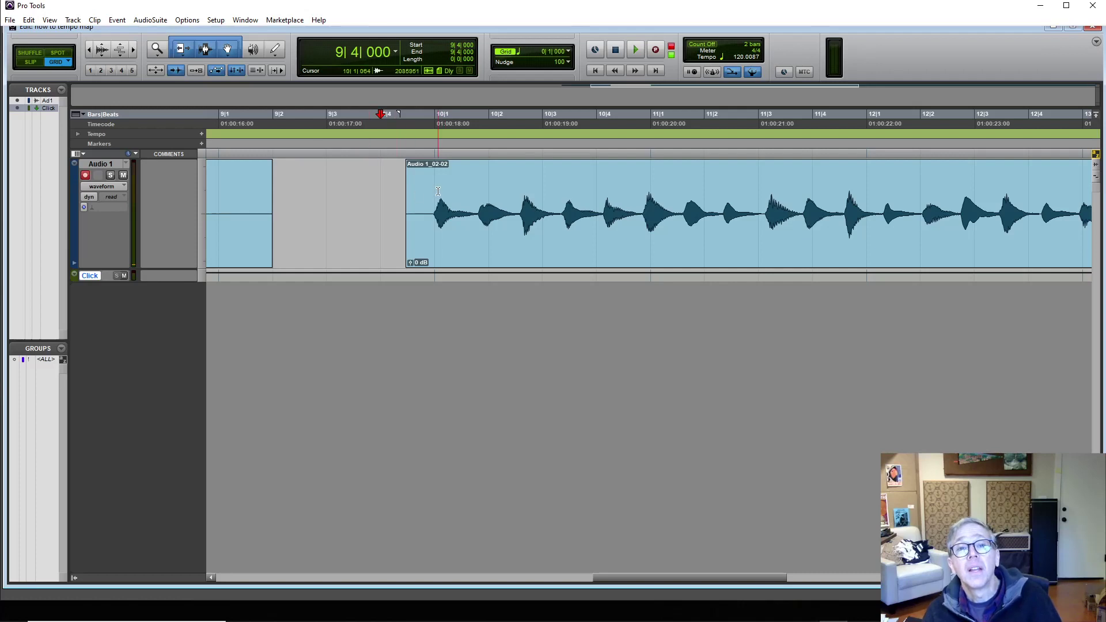
left_click(436, 188)
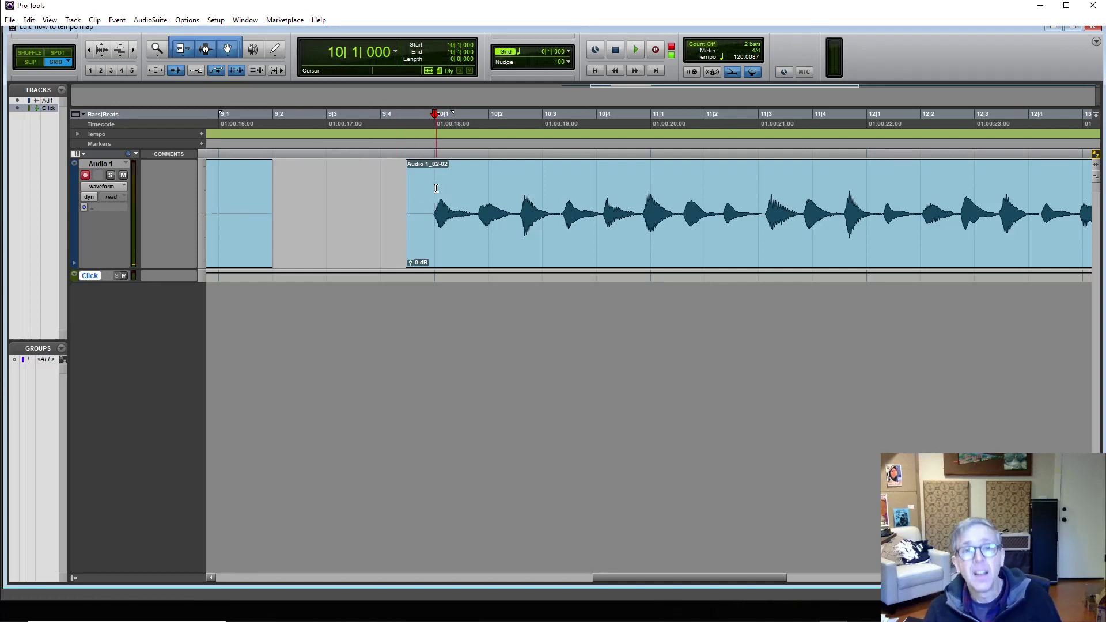
key("ctrl+i")
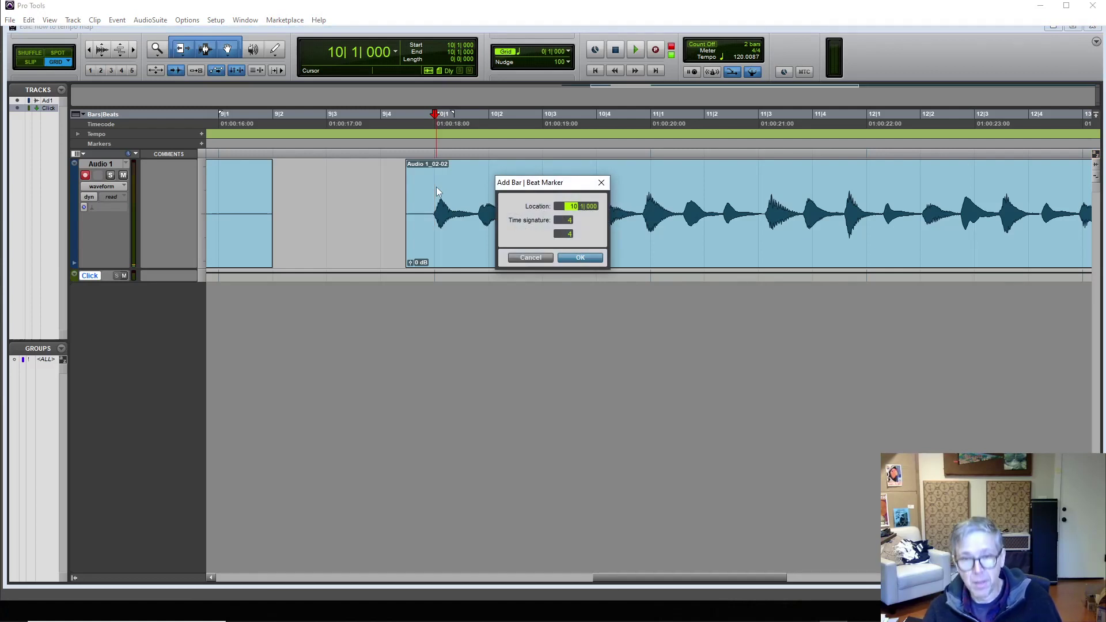
key("Return")
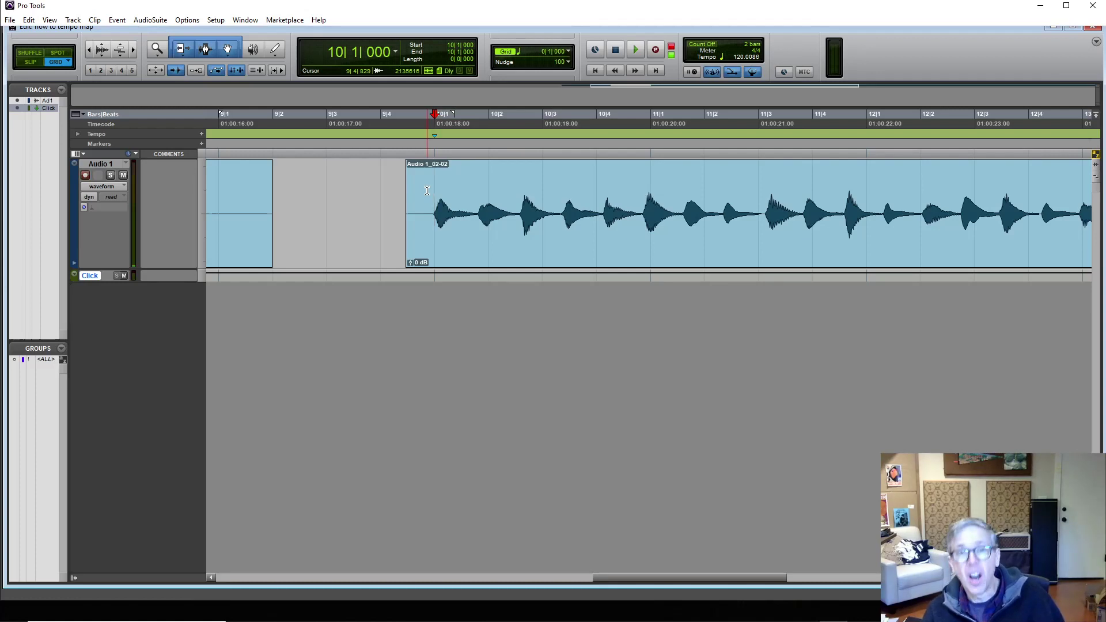
left_click(124, 176)
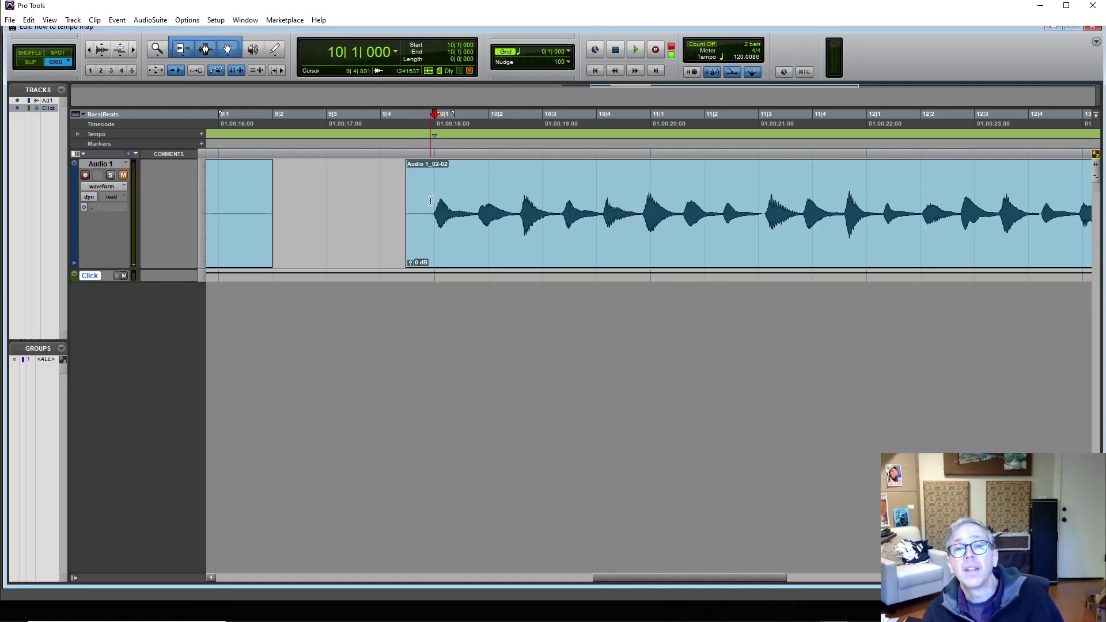
key("space")
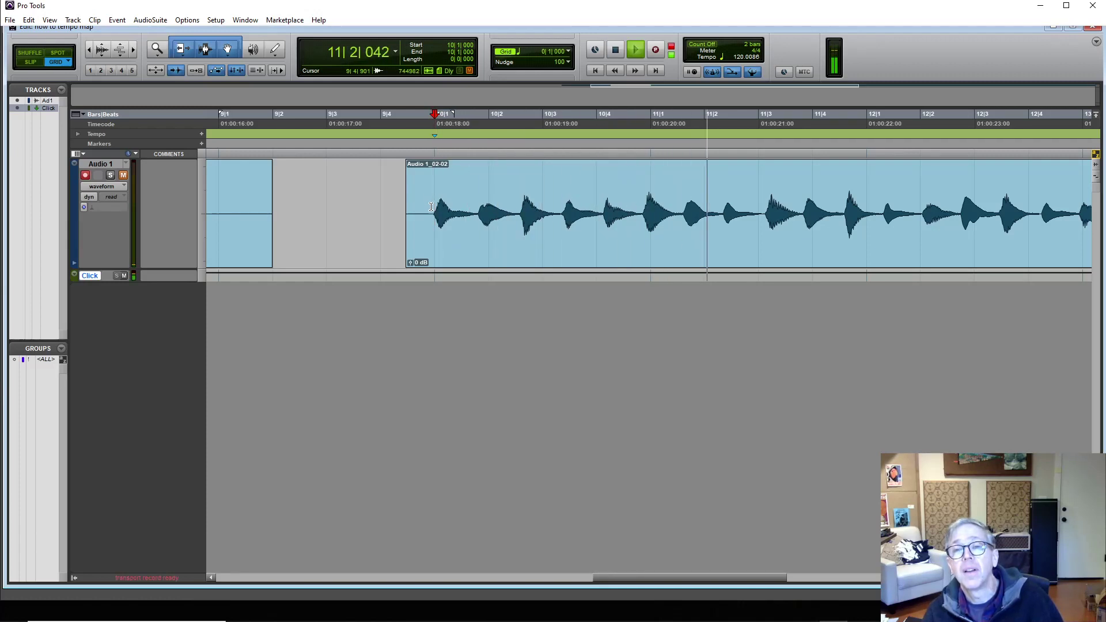
key("space")
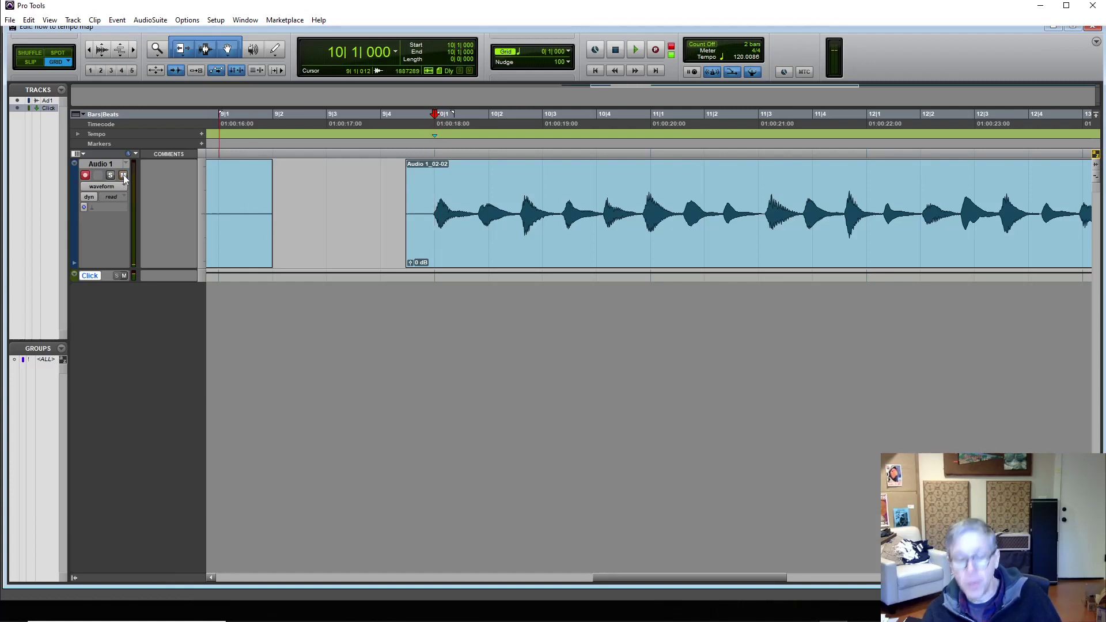
key("space")
key("space")
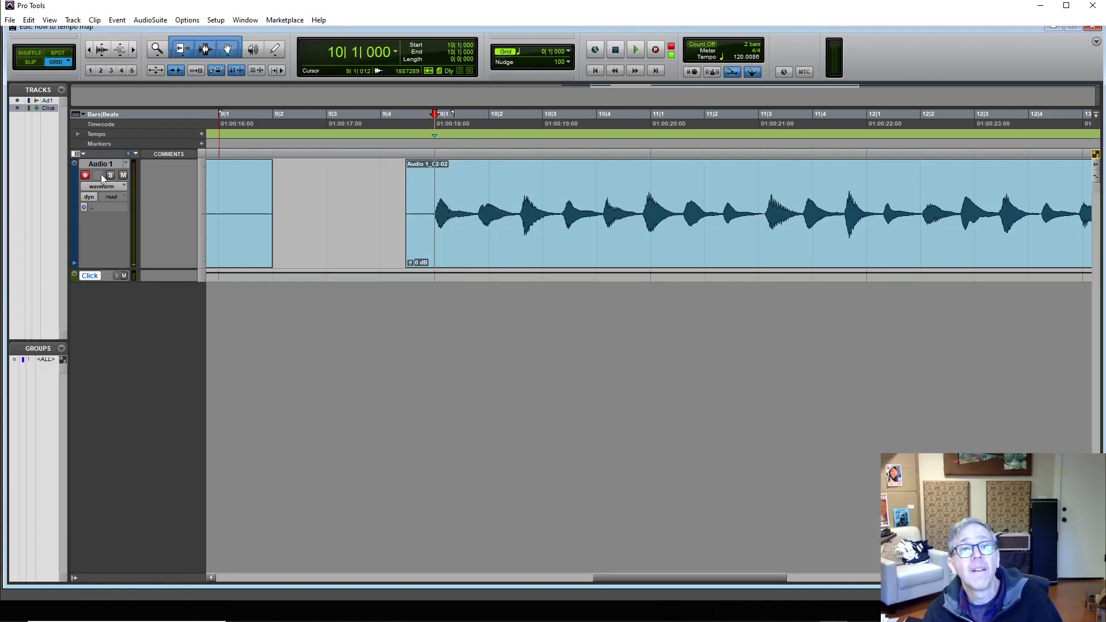
key("space")
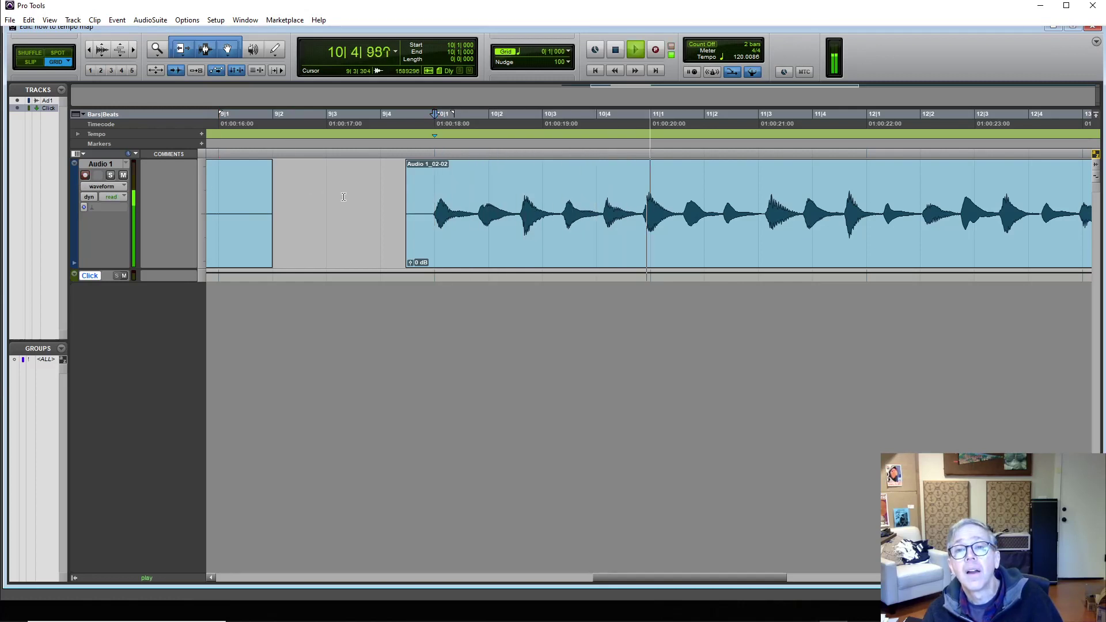
key("space")
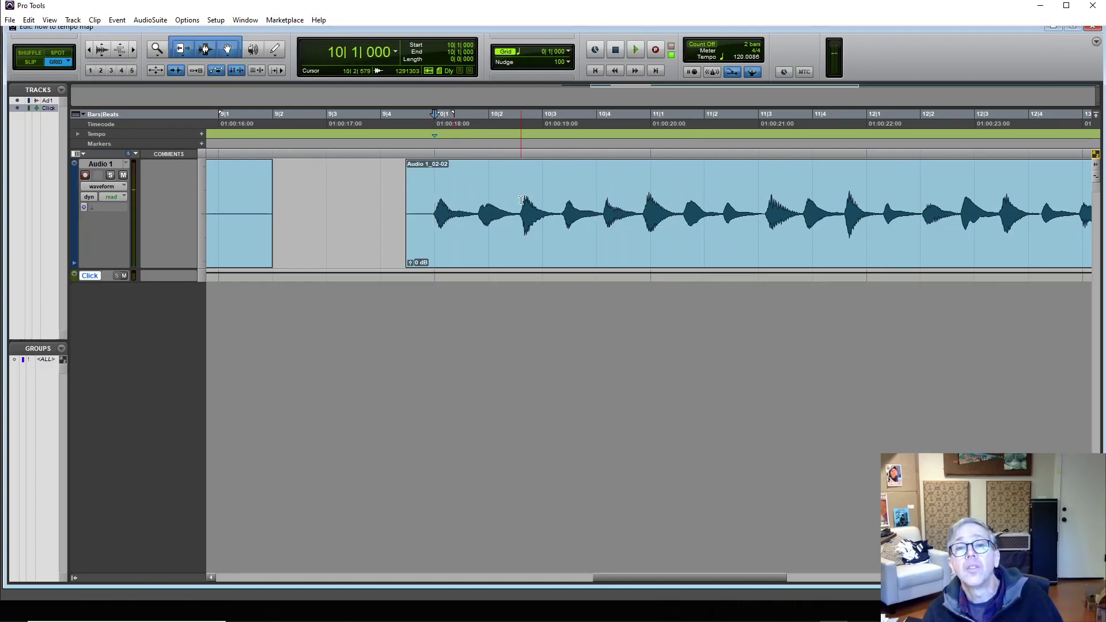
Step: Add a bar|beat marker at 11|1 and drag it onto the next performed downbeat, giving 77.5538 BPM
left_click(654, 176)
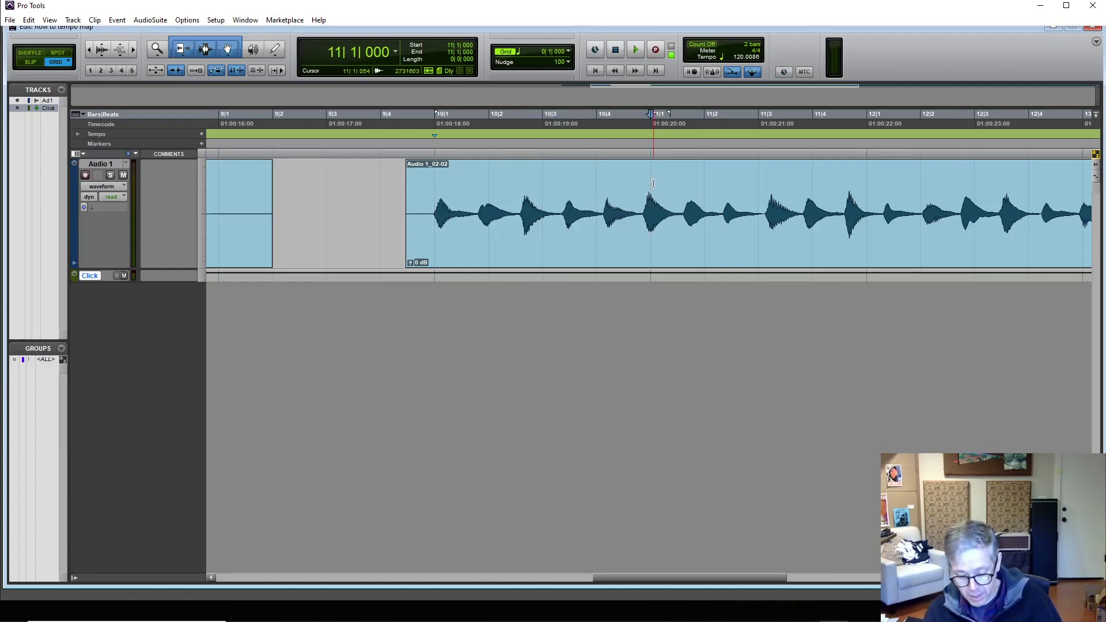
key("ctrl+i")
key("Return")
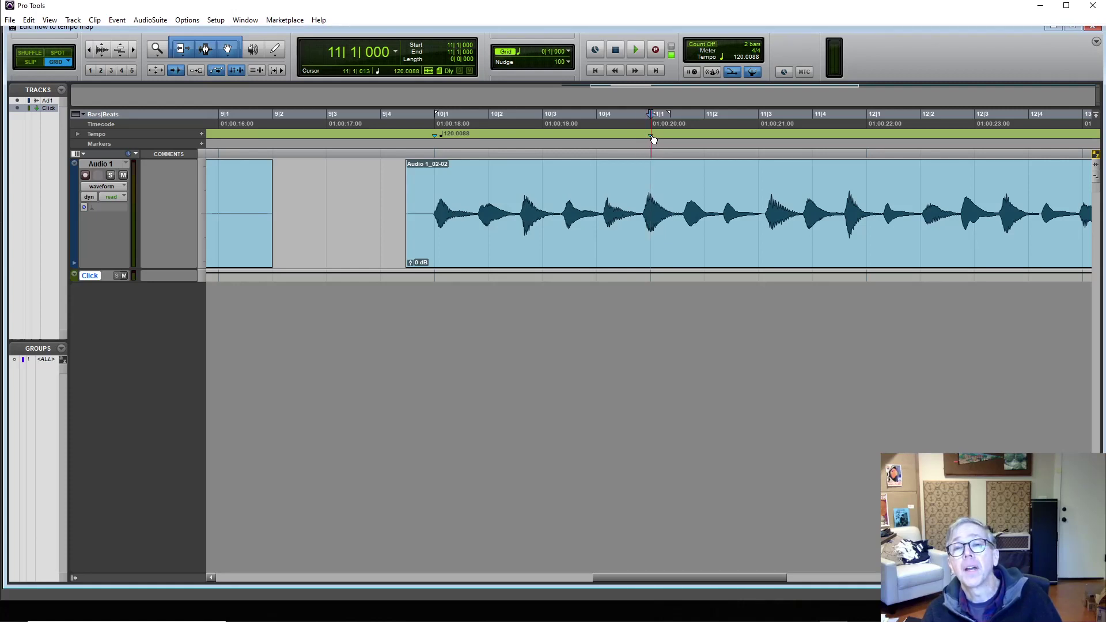
left_click_drag(654, 139, 684, 142)
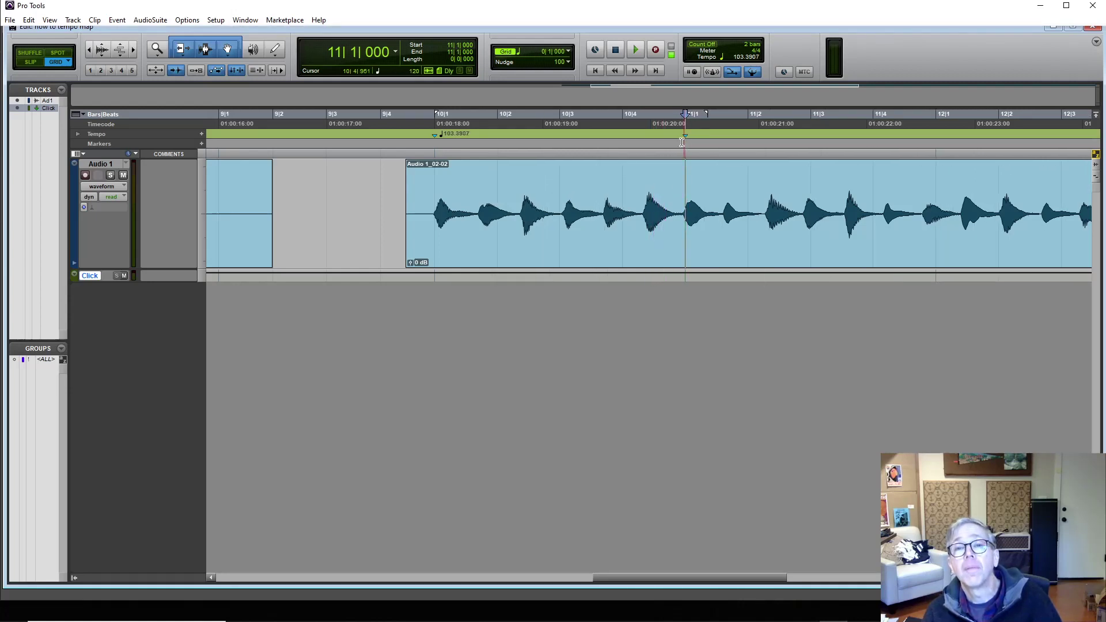
left_click(432, 180)
key("space")
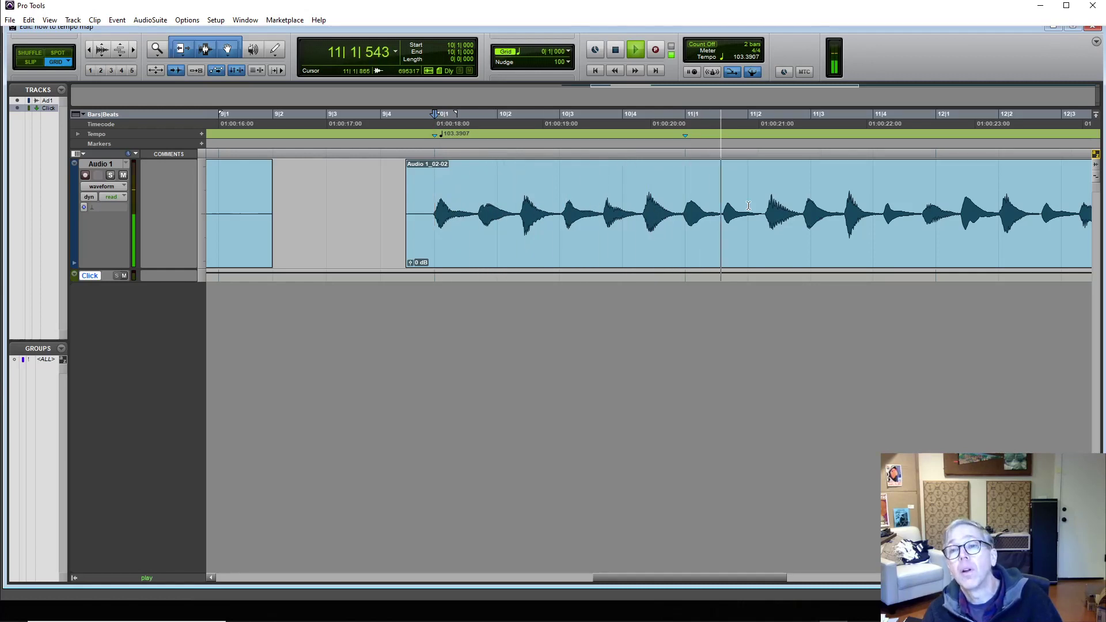
key("space")
left_click_drag(686, 142, 768, 144)
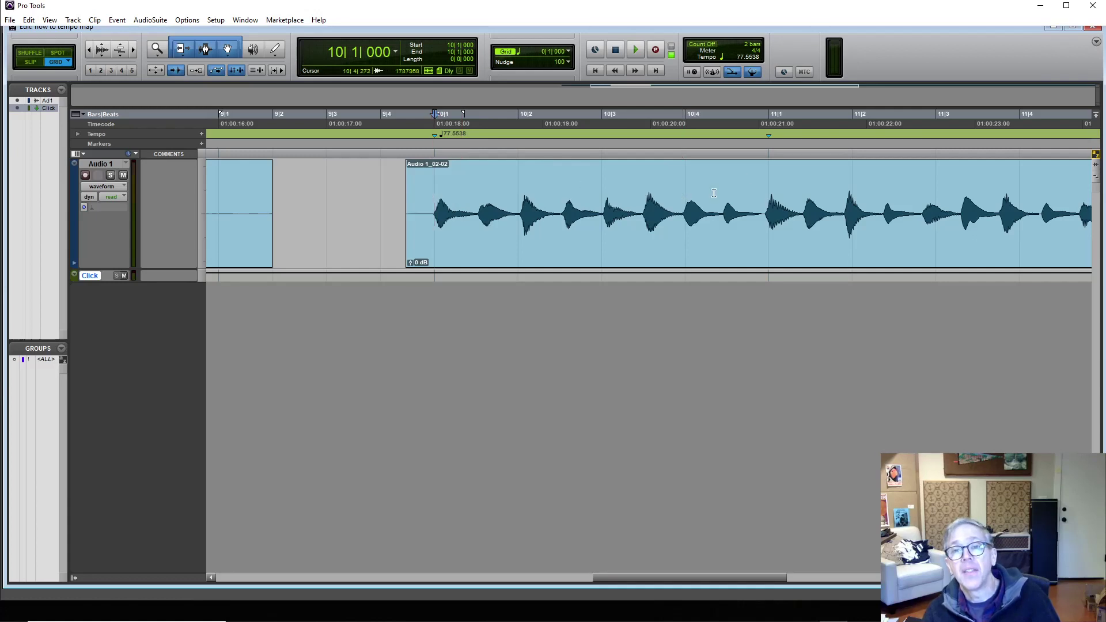
left_click(768, 183)
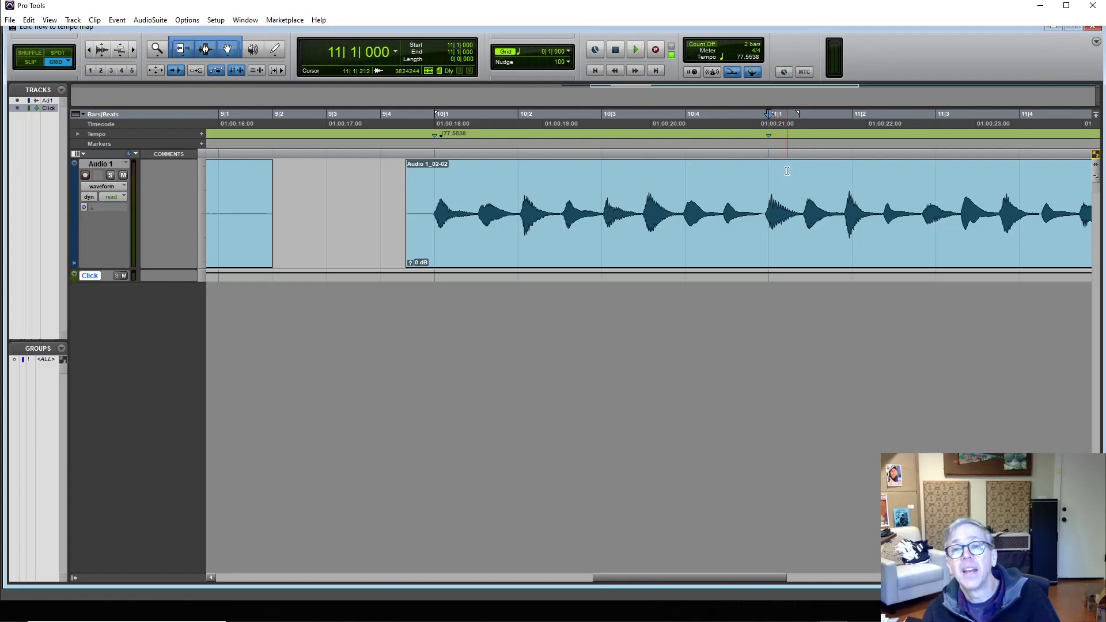
Step: Play the clip to hear the performed beats against the grid
scroll(806, 235, "left", 3)
scroll(806, 234, "down", 4)
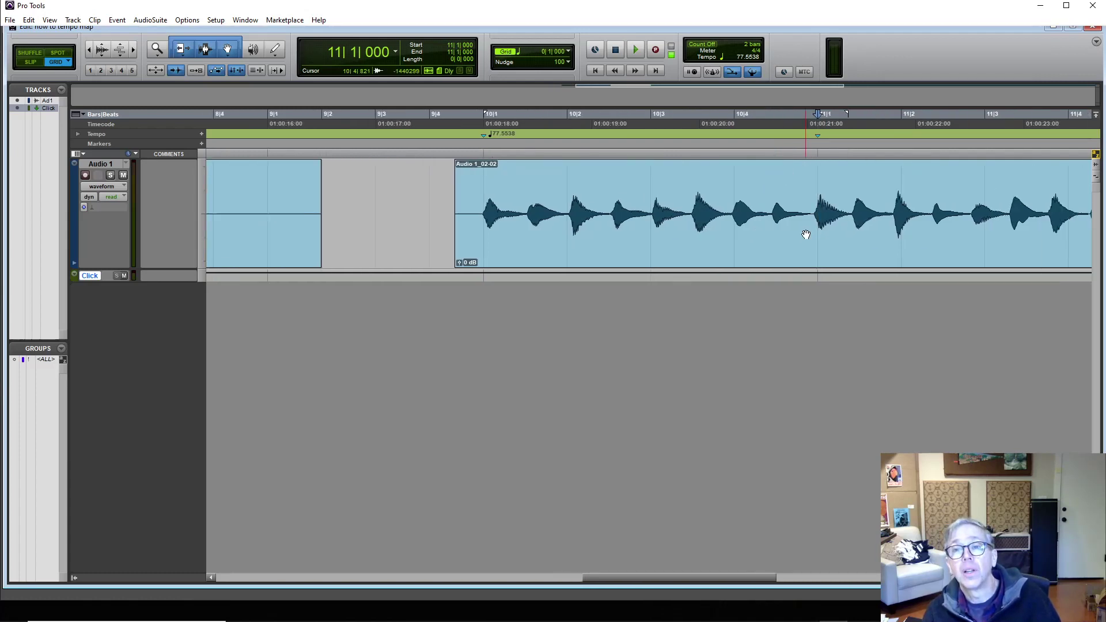
scroll(806, 234, "right", 3)
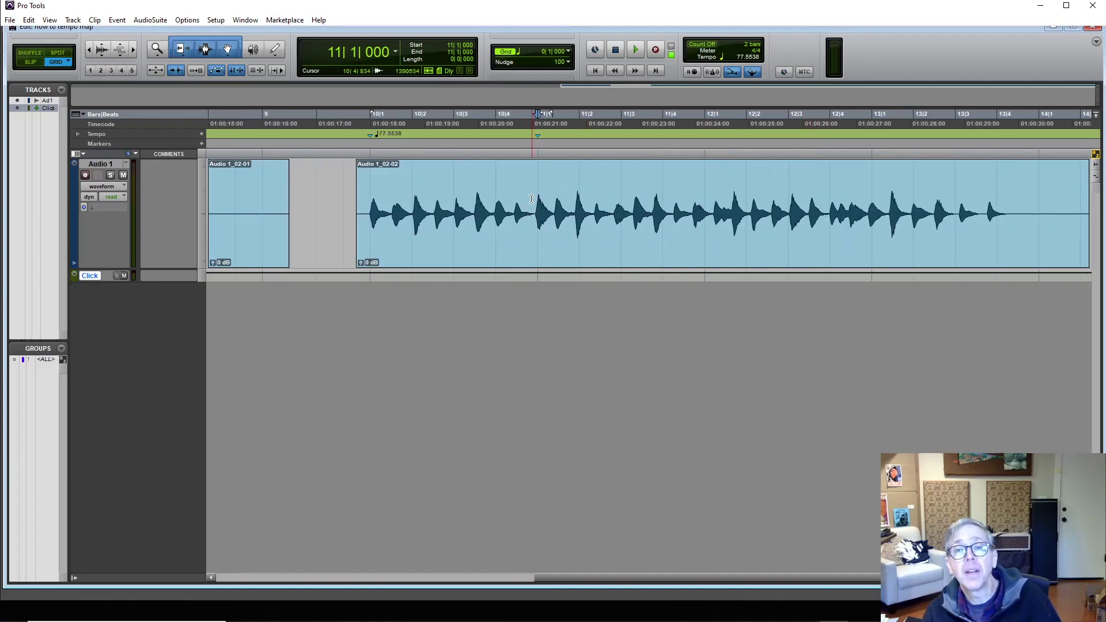
key("space")
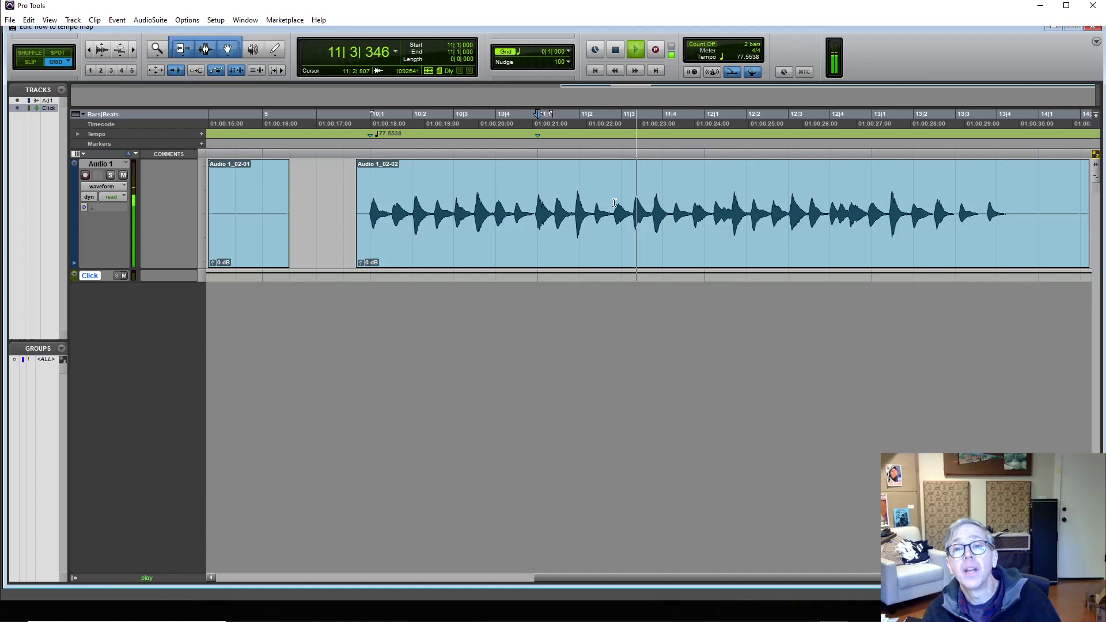
key("space")
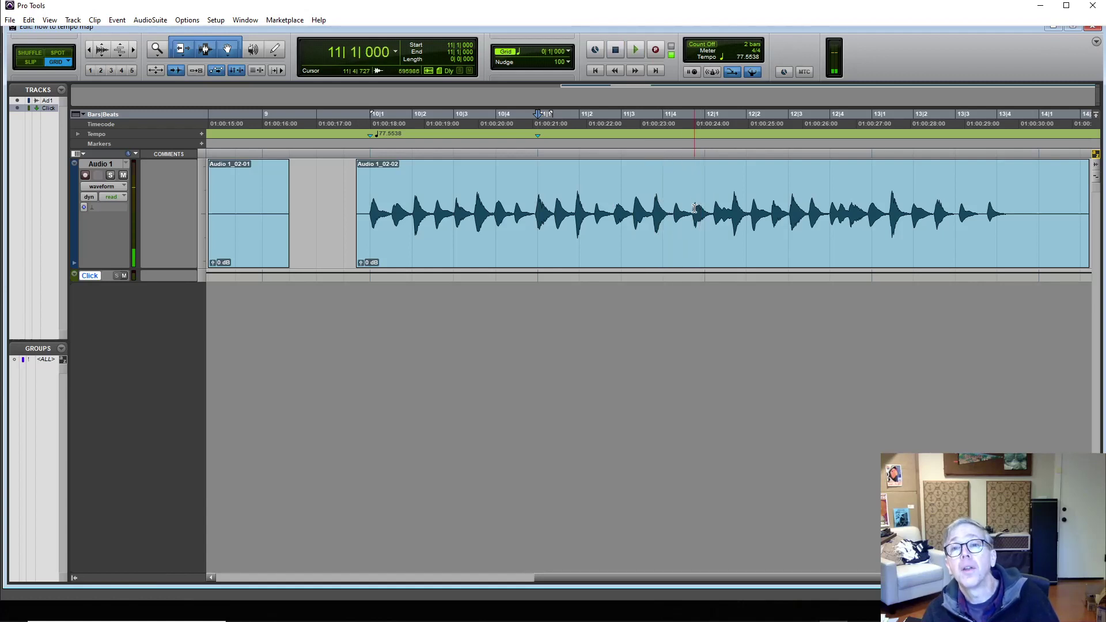
Step: Add a bar|beat marker at 12|1 aligned to the downbeat transient, setting 83.4879 BPM from bar 11
left_click(704, 172)
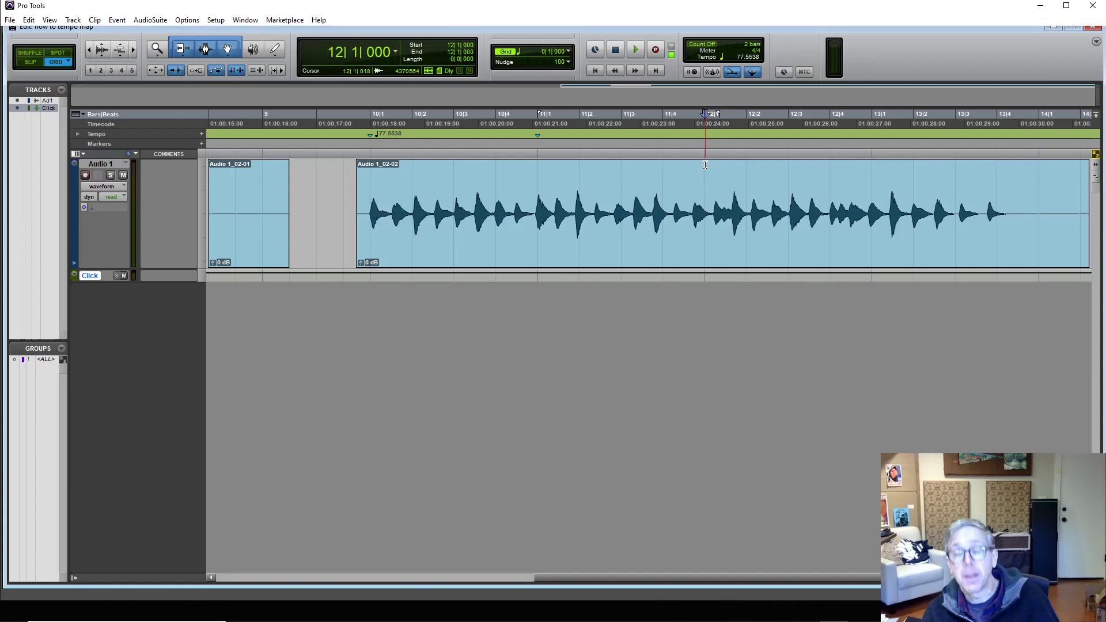
key("ctrl+i")
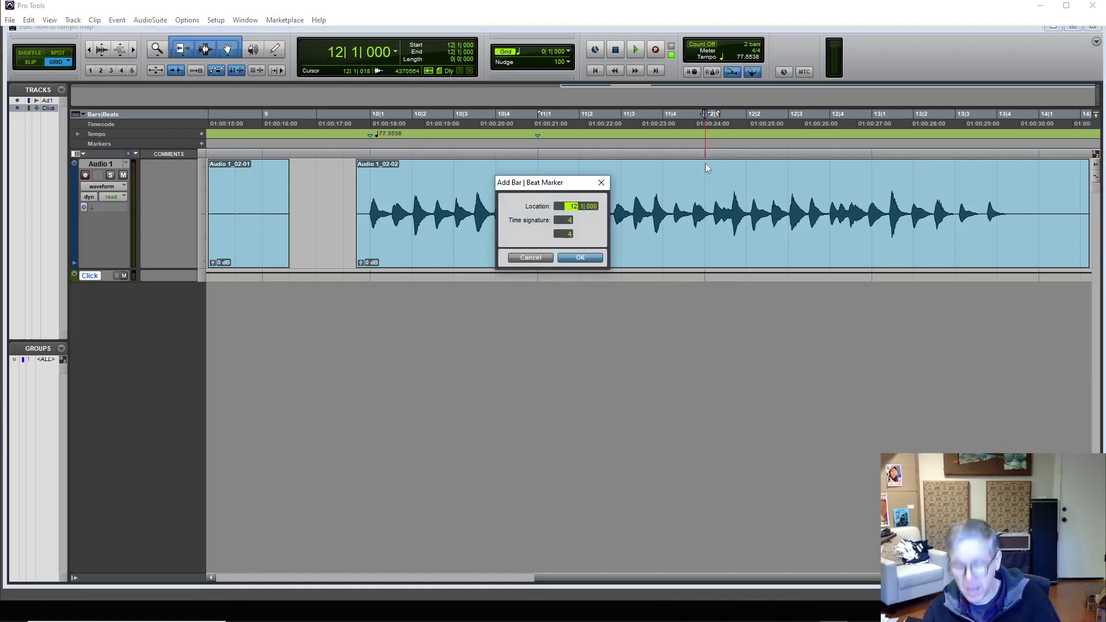
key("Return")
left_click_drag(705, 139, 693, 140)
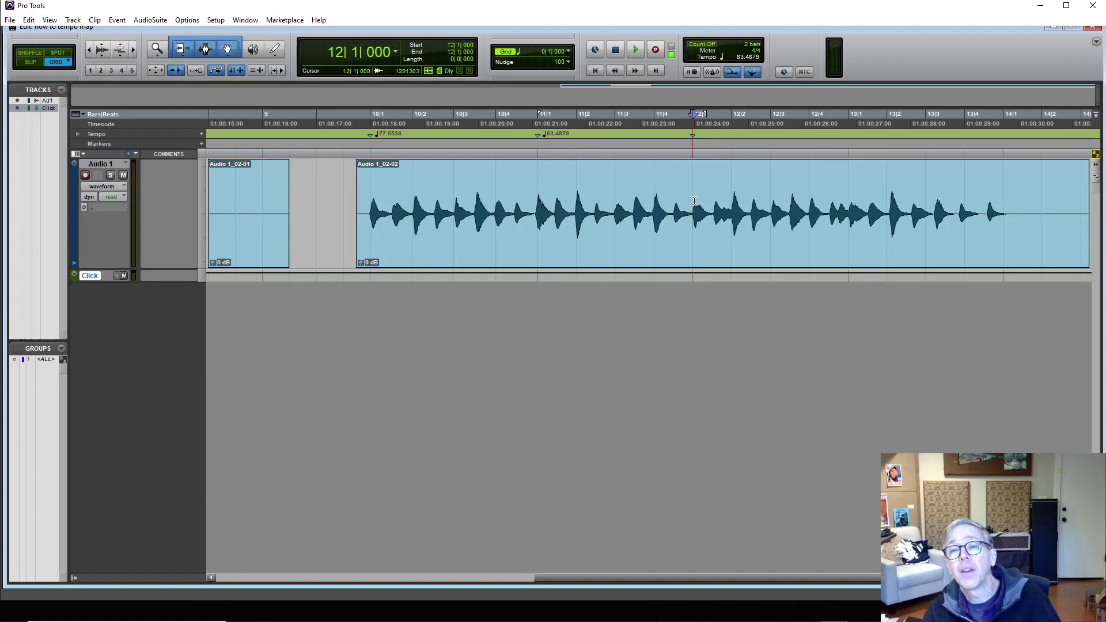
key("space")
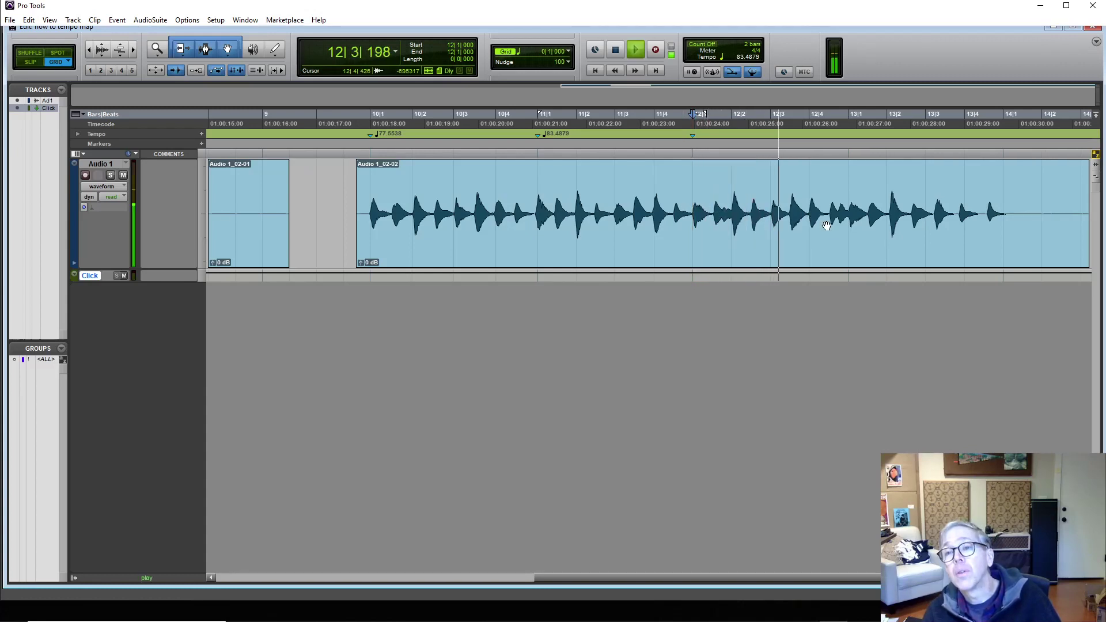
Step: Add a bar|beat marker at 13|1 nudged onto its beat, making bar 12 read 82.7206 BPM
left_click(847, 189)
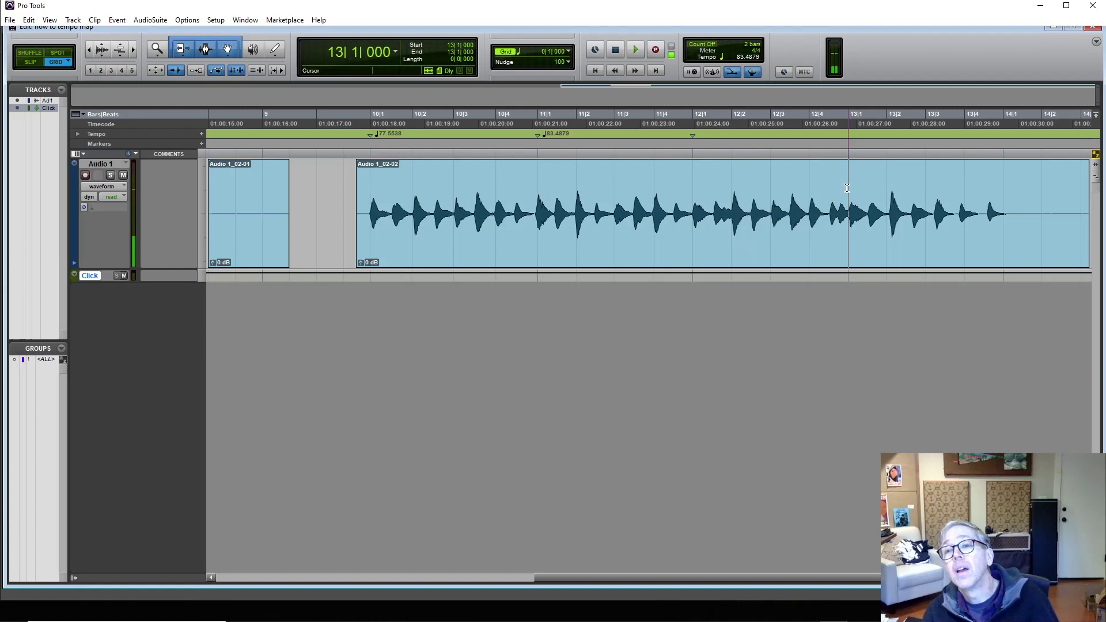
key("ctrl+i")
key("Return")
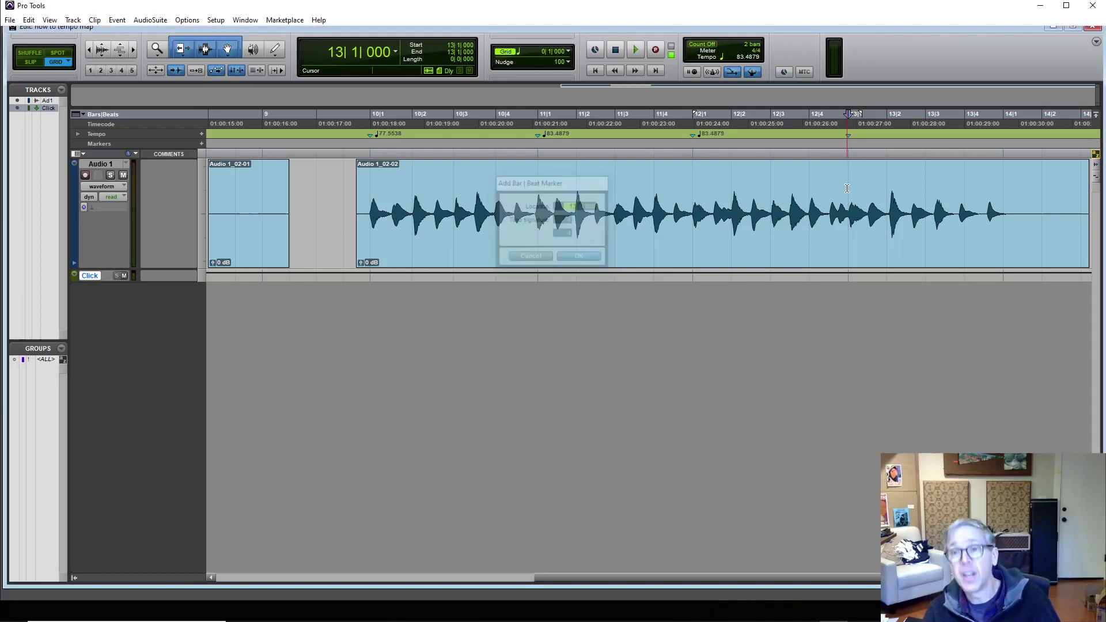
left_click_drag(851, 140, 852, 139)
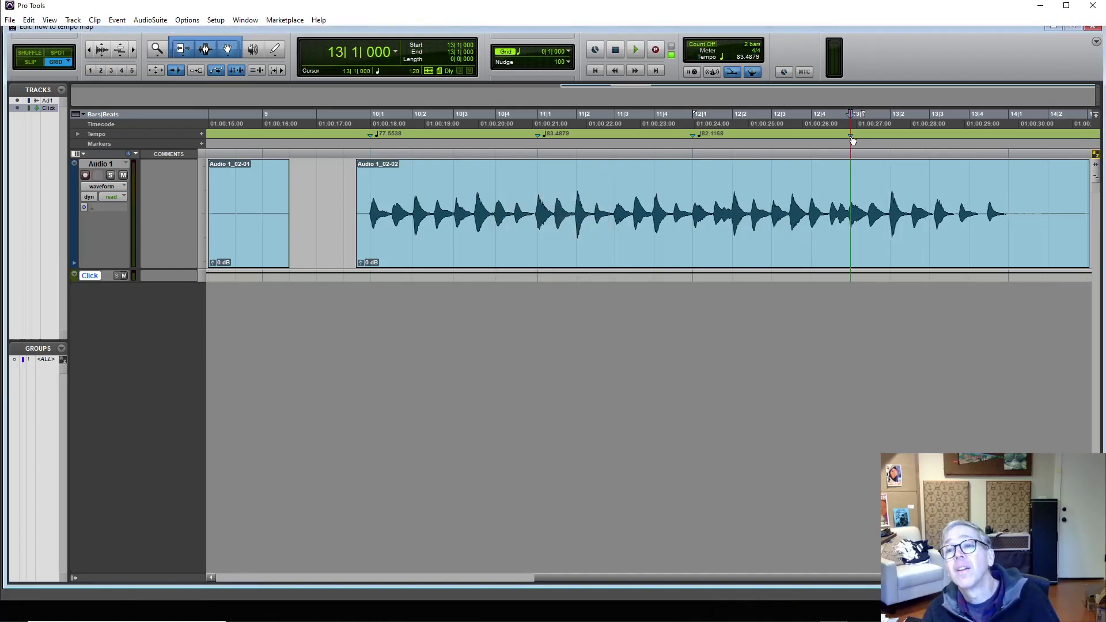
key("space")
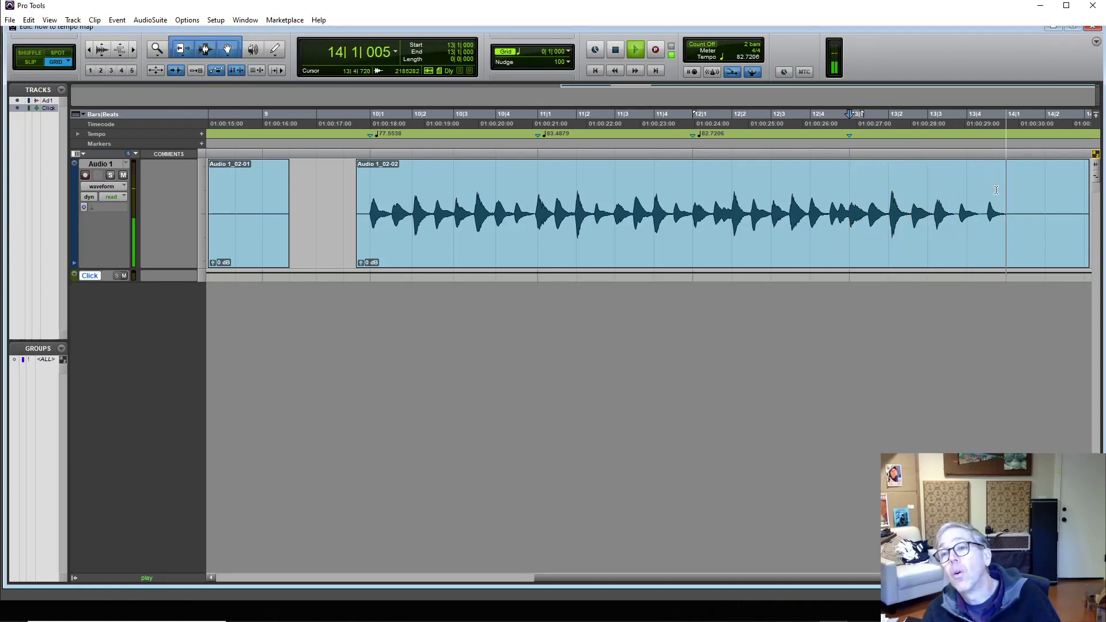
key("space")
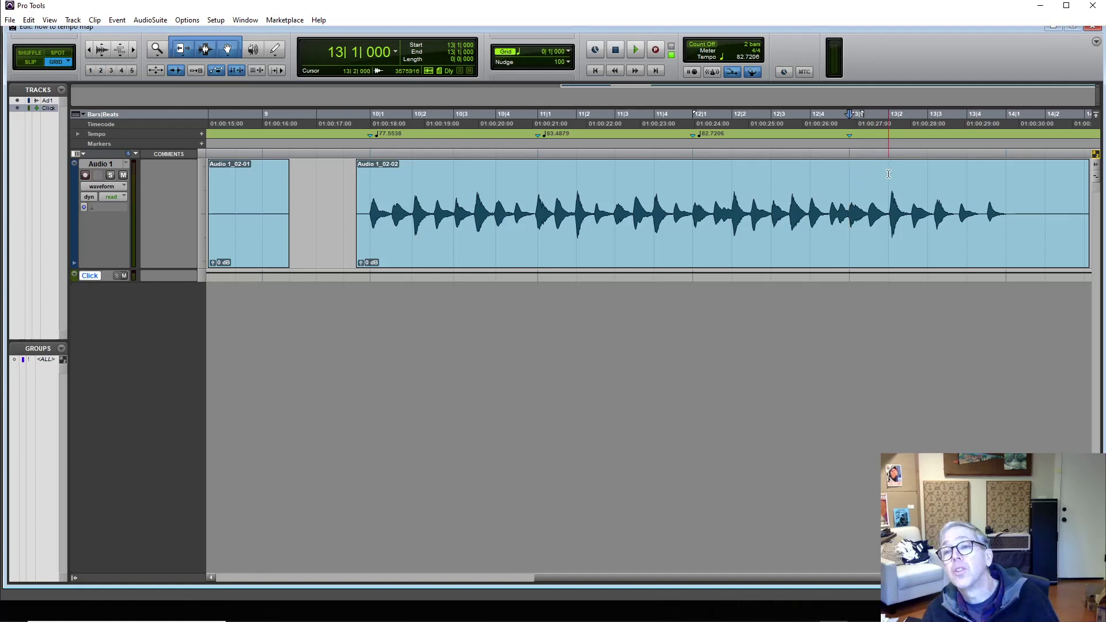
Step: Add a bar|beat marker at 13|4 and fine-tune it onto its beat, giving 70.6067 BPM
left_click(969, 175)
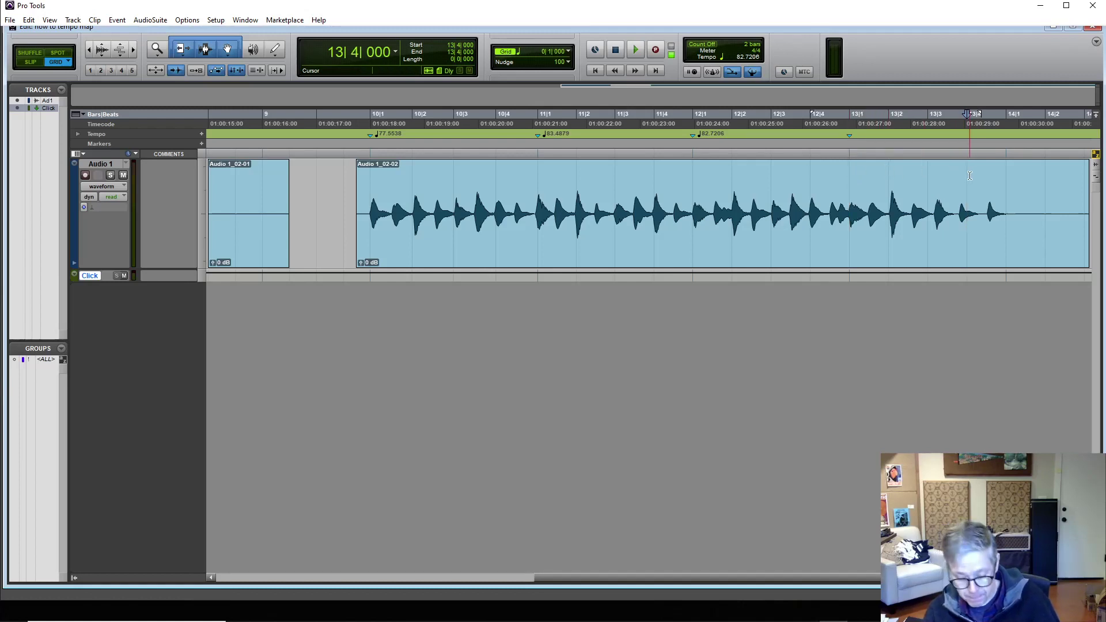
key("ctrl+i")
key("Return")
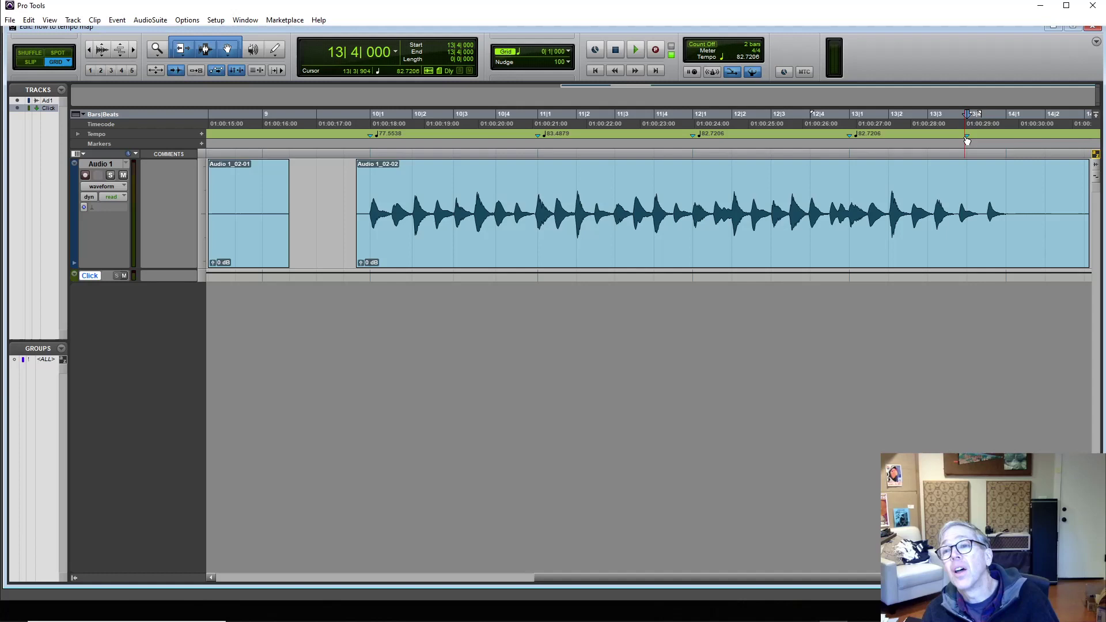
left_click_drag(969, 141, 983, 137)
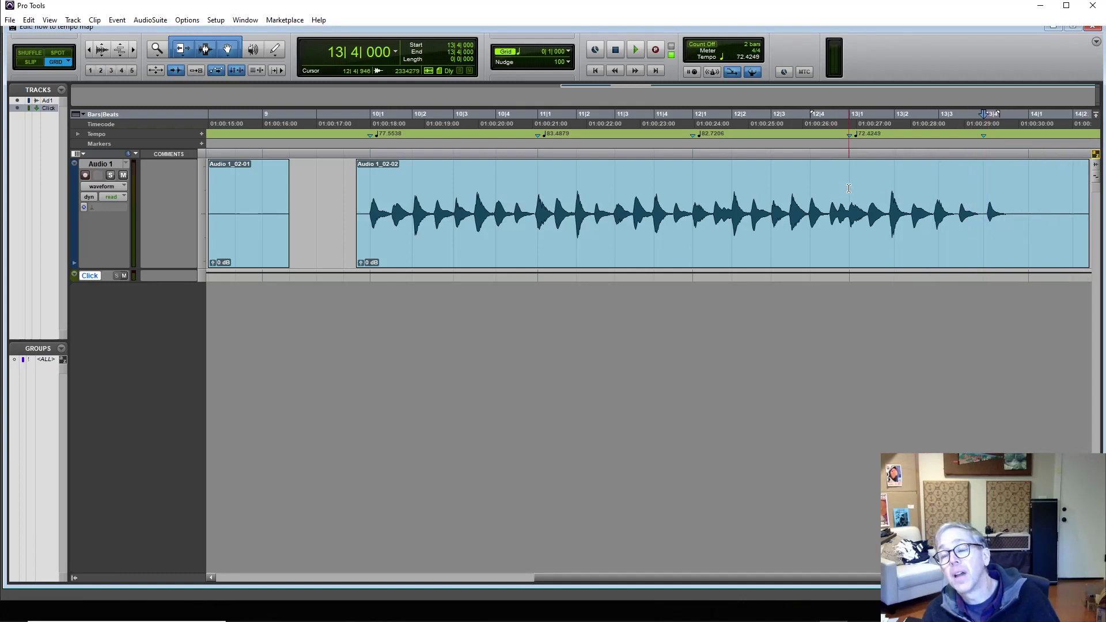
left_click(849, 188)
key("space")
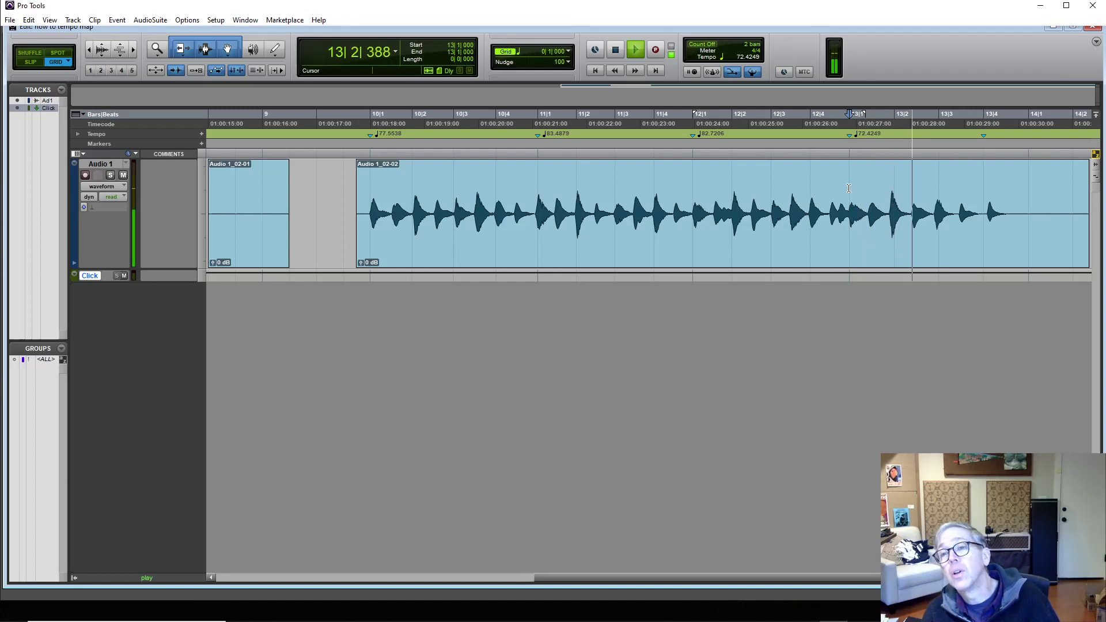
key("space")
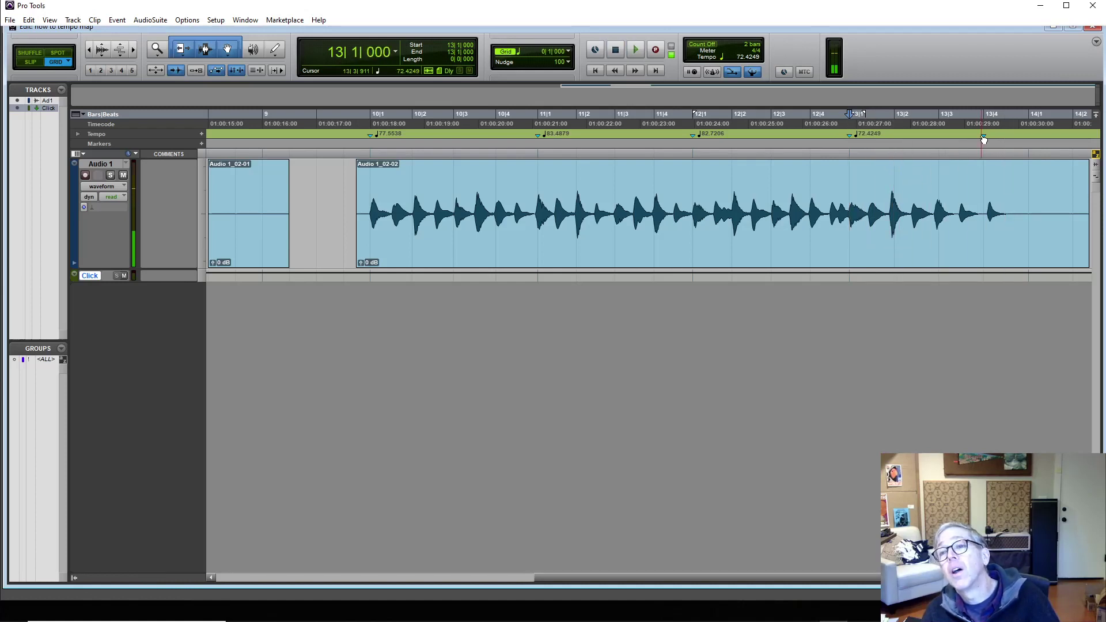
left_click_drag(985, 140, 987, 144)
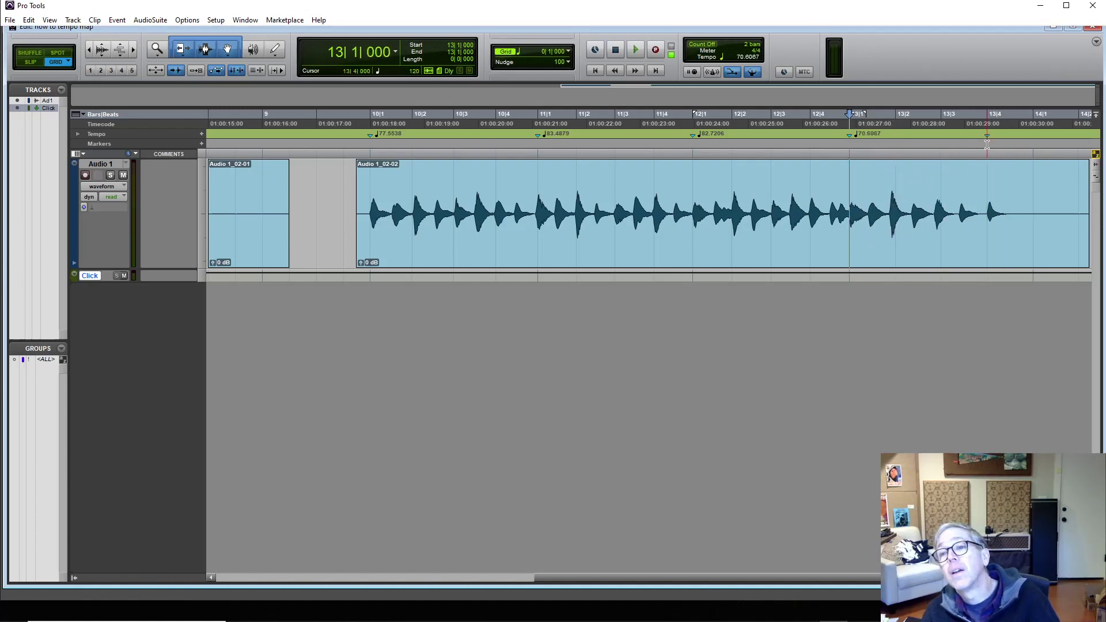
Step: Add bar|beat markers at 13|2 and 13|3, aligning 13|2 so bar 13 reads 79.2254, 73.0513, 61.8132 BPM
left_click(899, 183)
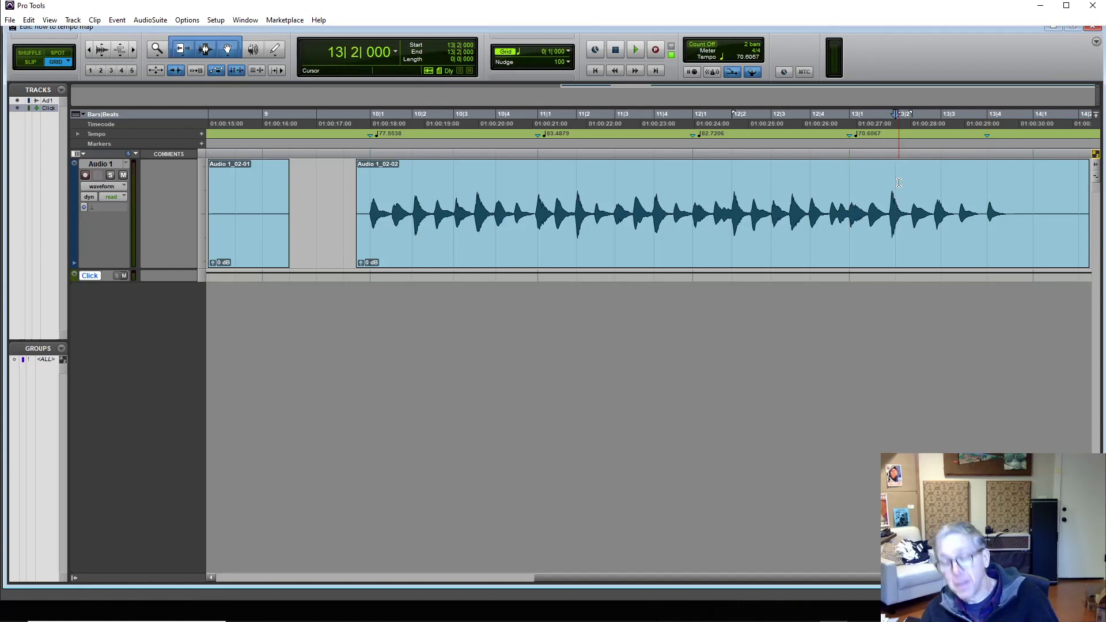
key("ctrl+i")
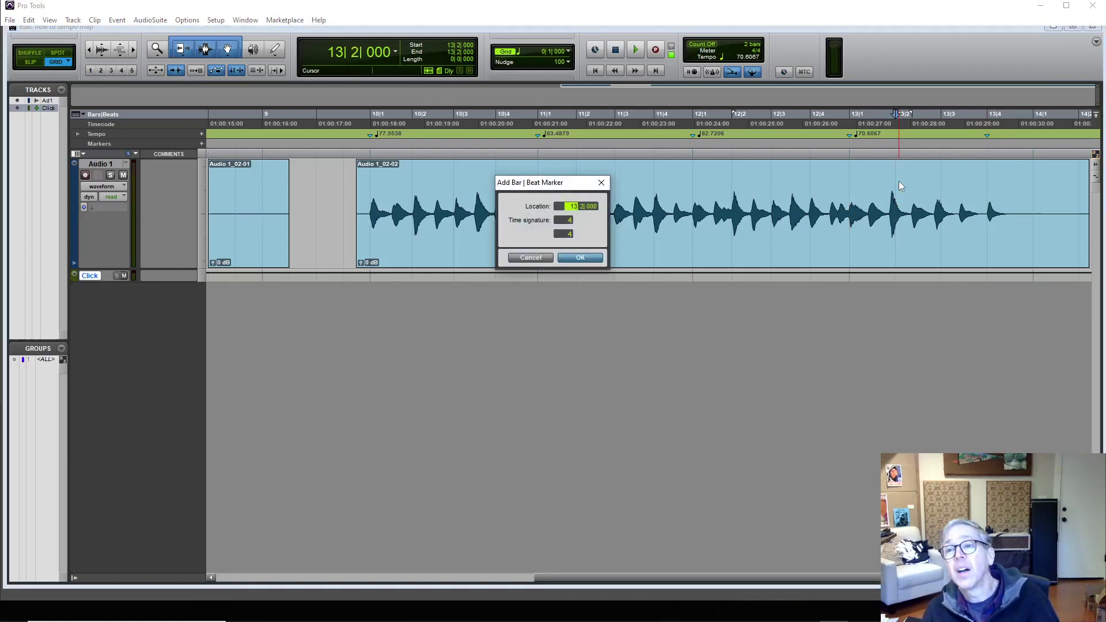
key("Return")
left_click(940, 180)
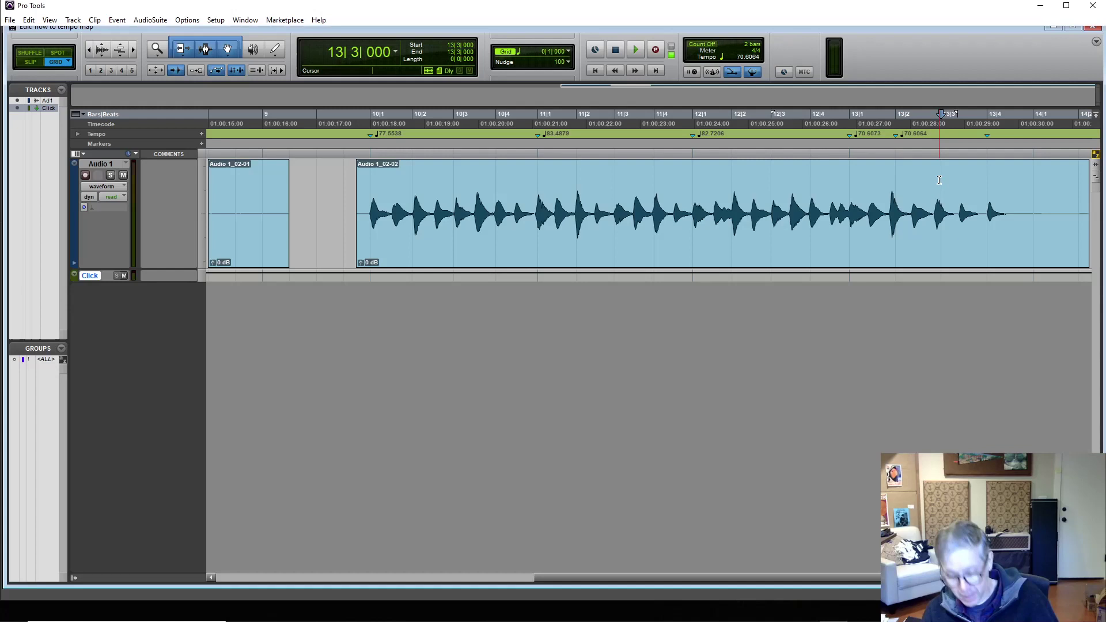
key("ctrl+i")
key("Return")
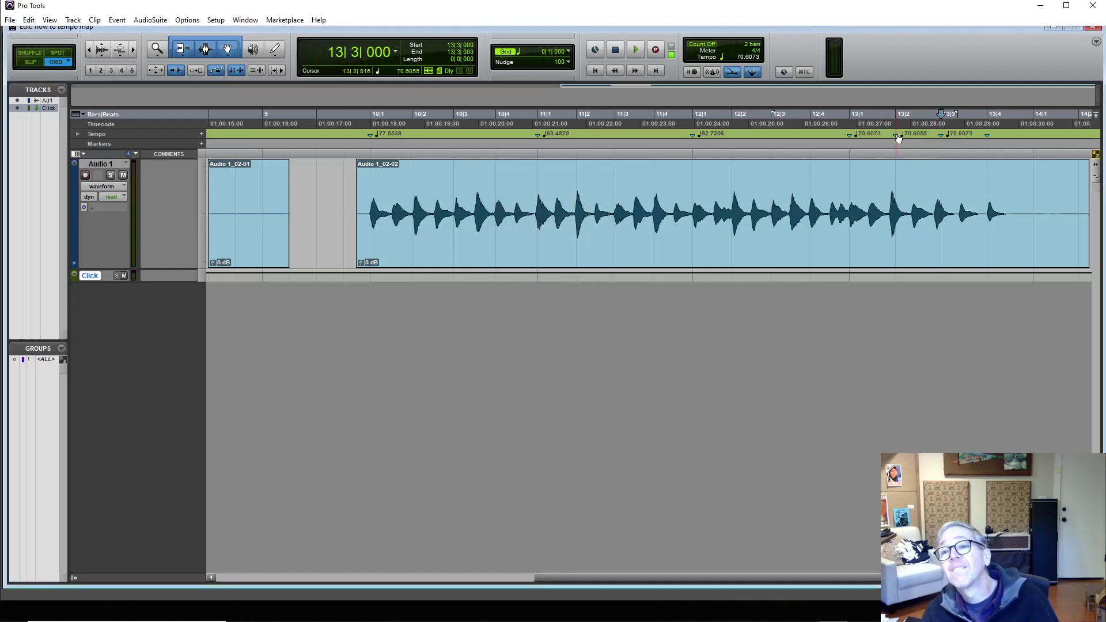
left_click_drag(899, 139, 935, 141)
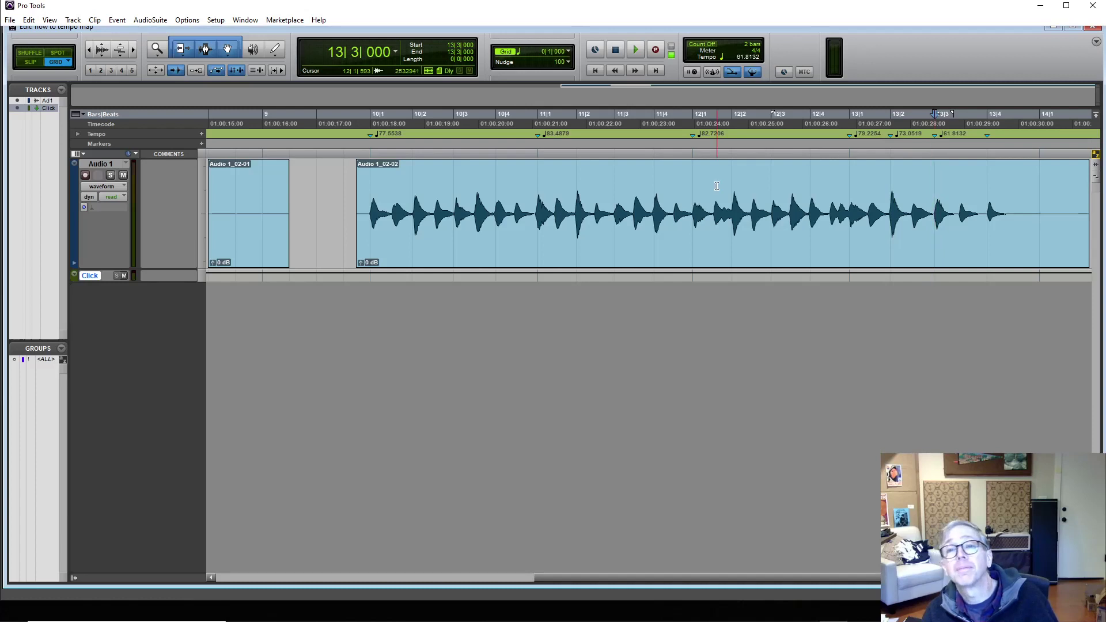
left_click(375, 186)
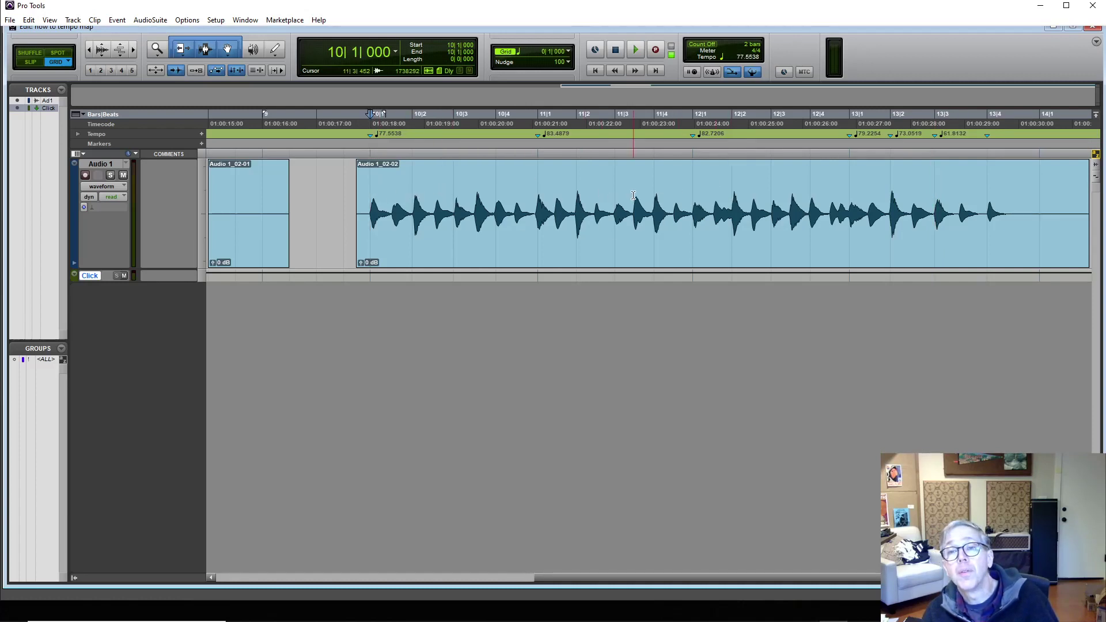
Step: Trim the front edge of Audio 1_02-02 so it snaps to start at 10|1
left_click(455, 195)
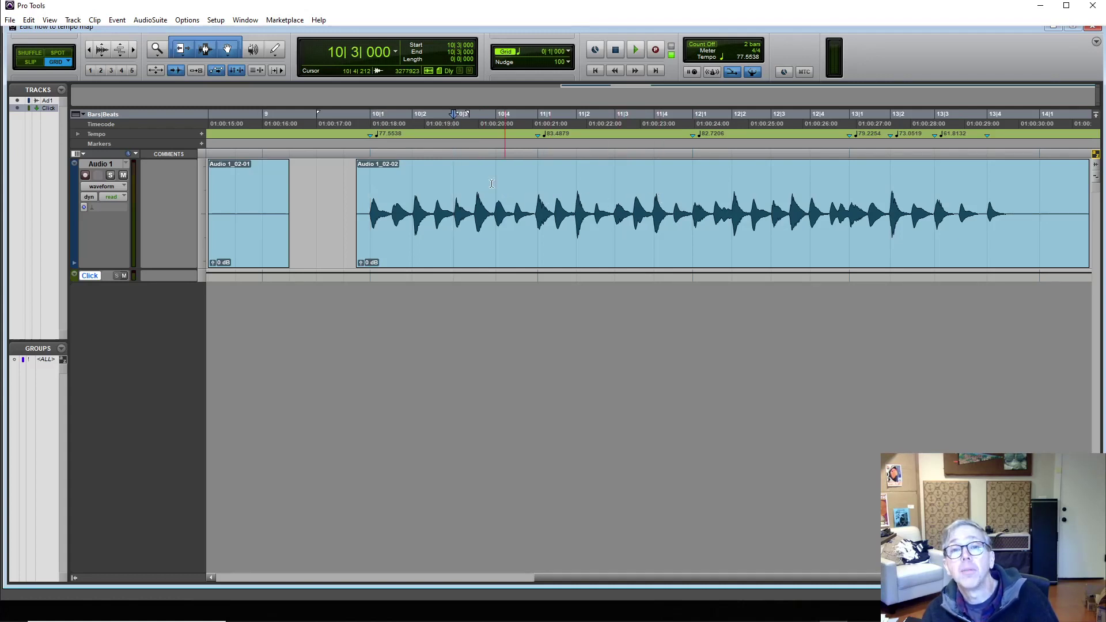
left_click(356, 196)
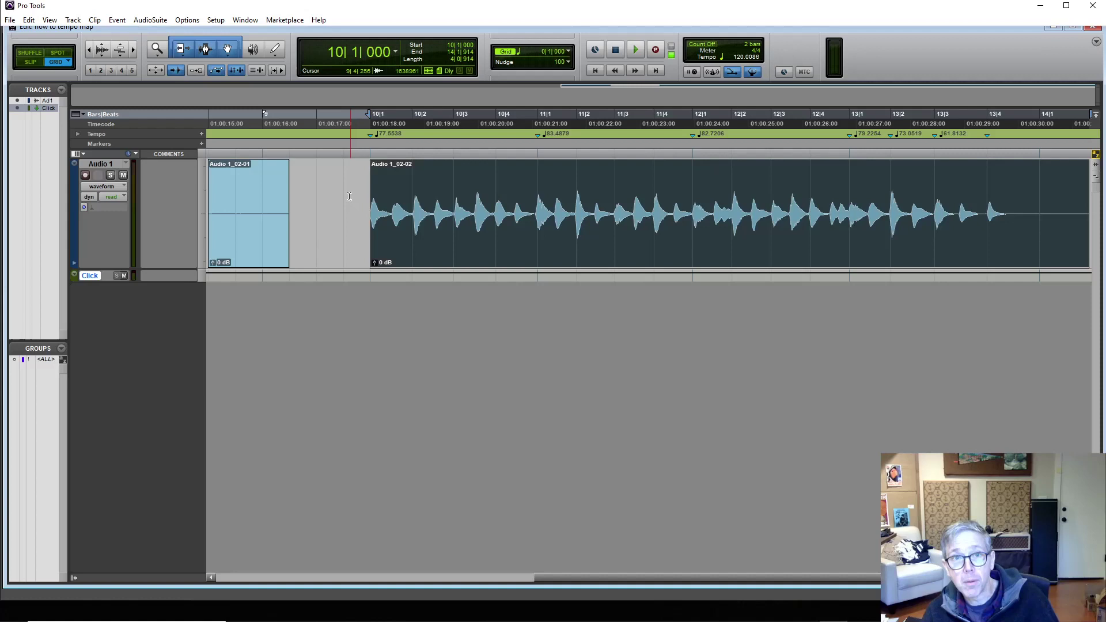